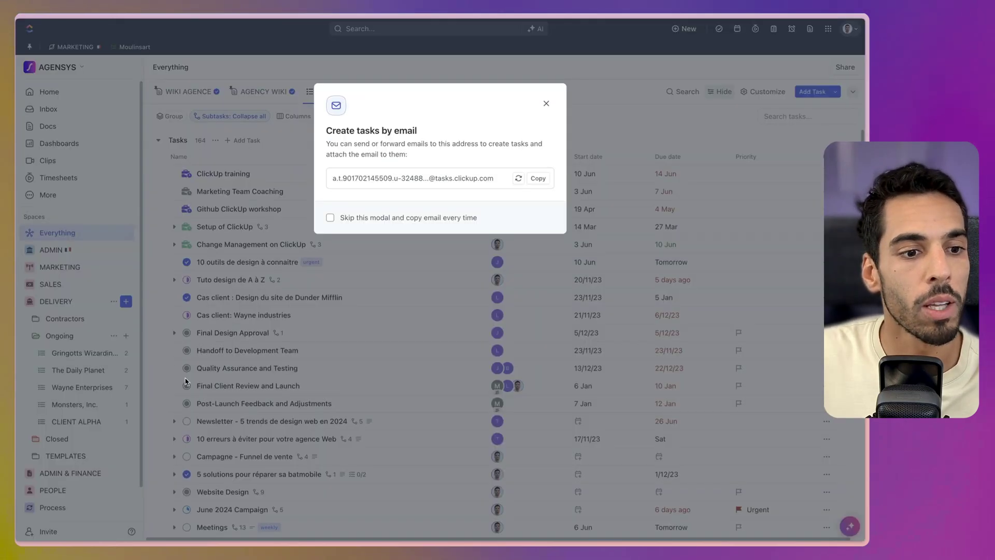
- Open The Daily Planet list in the Ongoing folder and copy its email address for creating tasks
click(100, 387)
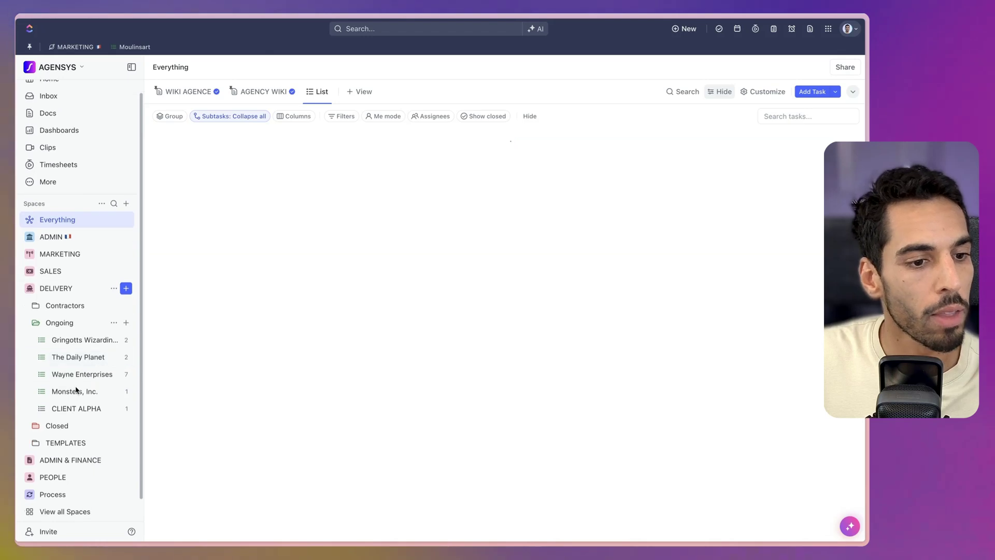
click(76, 359)
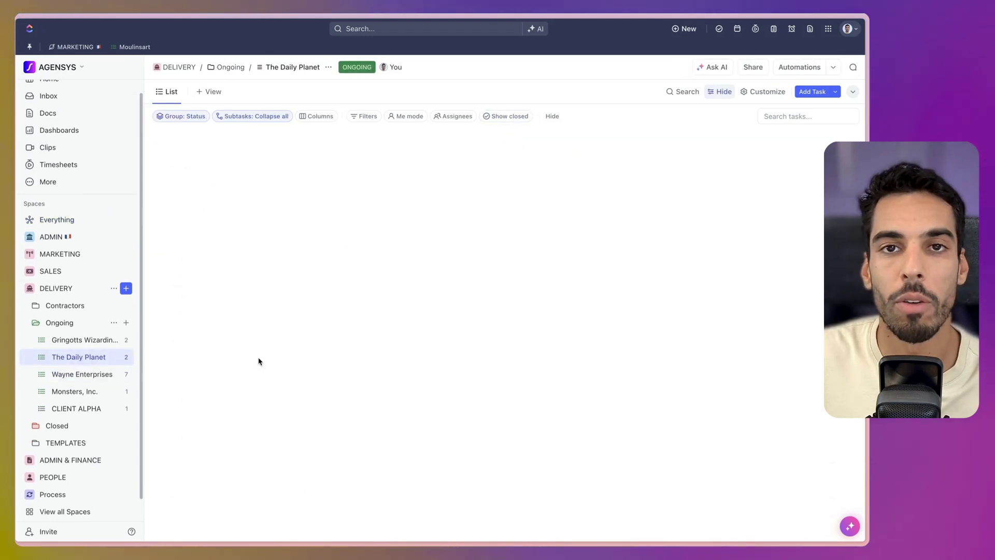
right_click(95, 364)
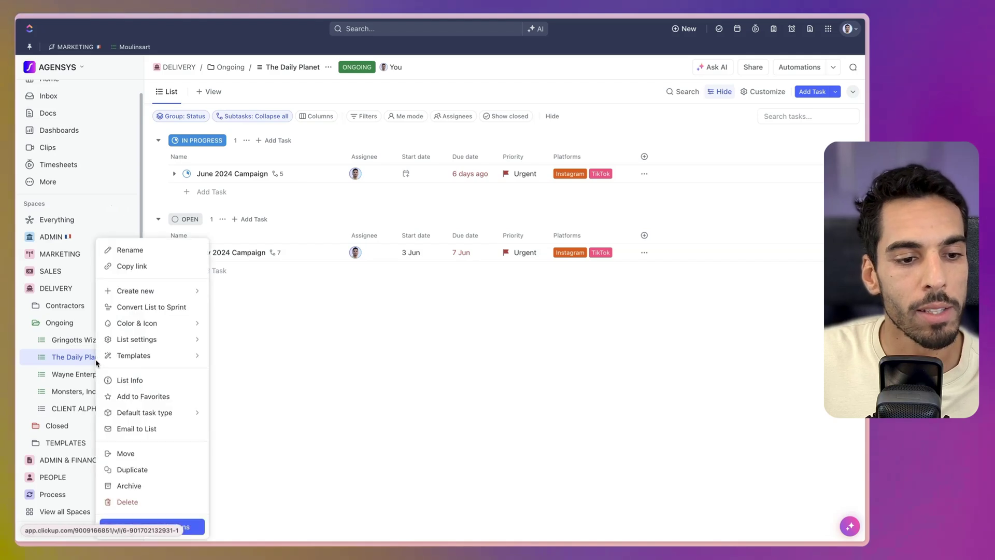
click(136, 429)
click(541, 179)
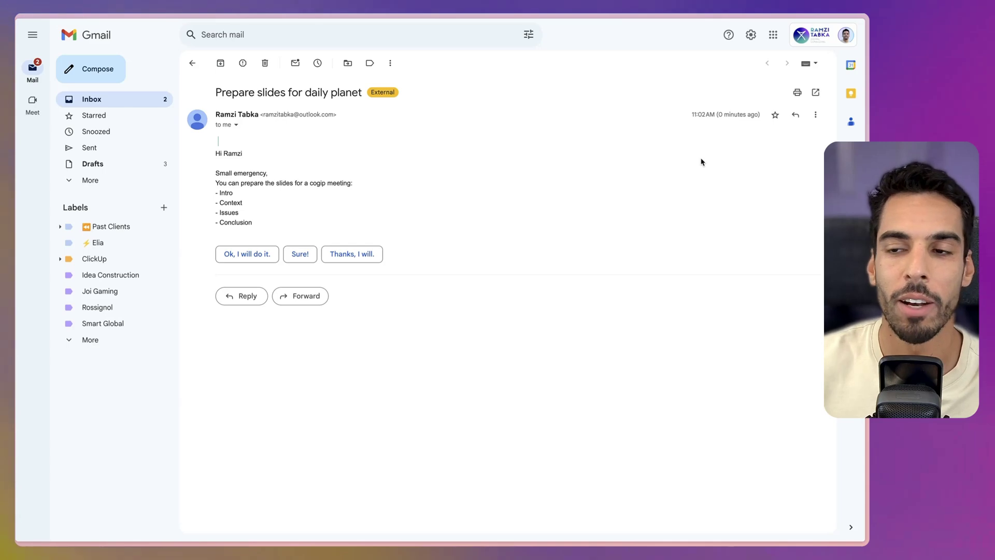
- Switch to Gmail and start forwarding the "Prepare slides for daily planet" email to the copied list address
click(815, 115)
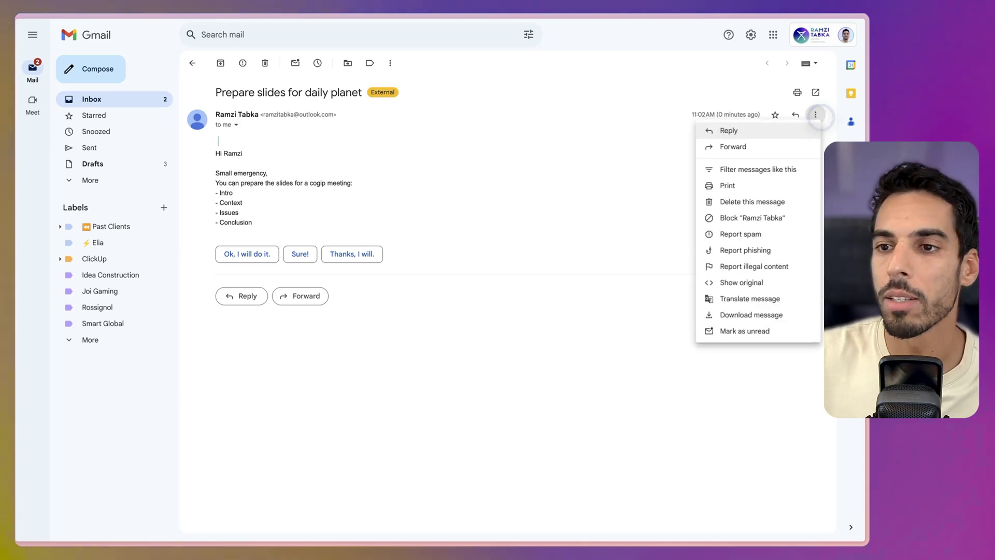
click(737, 149)
key(ctrl+v)
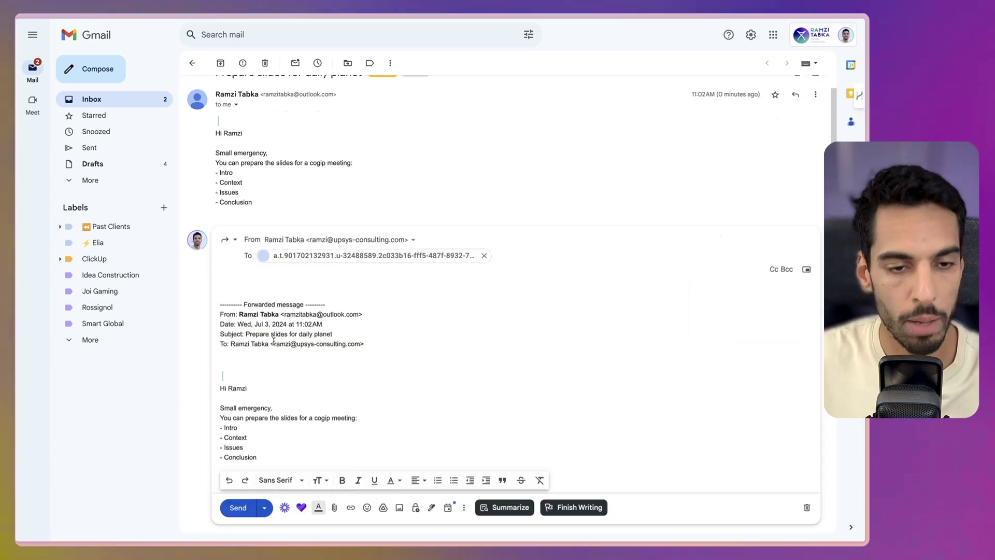
- Remove the forwarded-message header and the signature from the slides email, and send it
drag(223, 366, 201, 253)
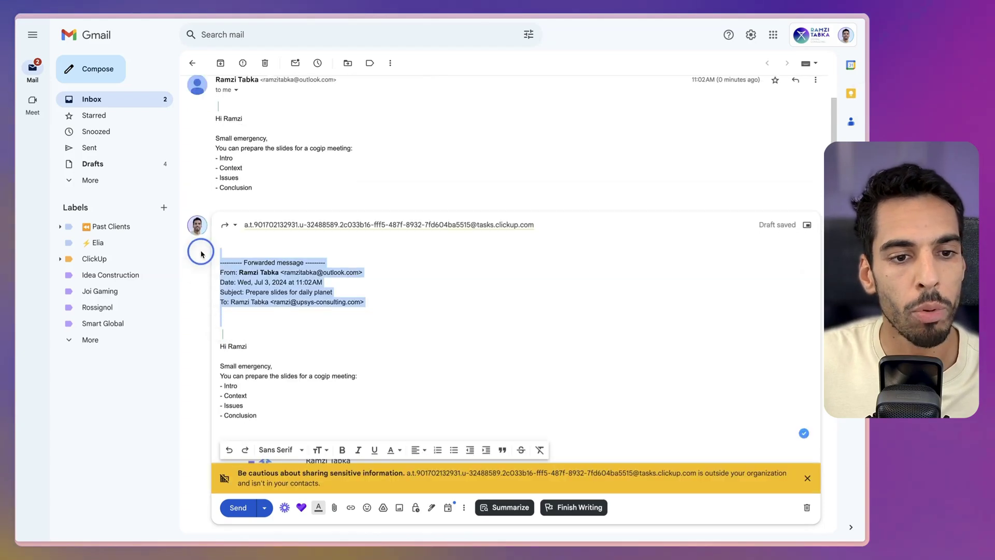
key(BackSpace)
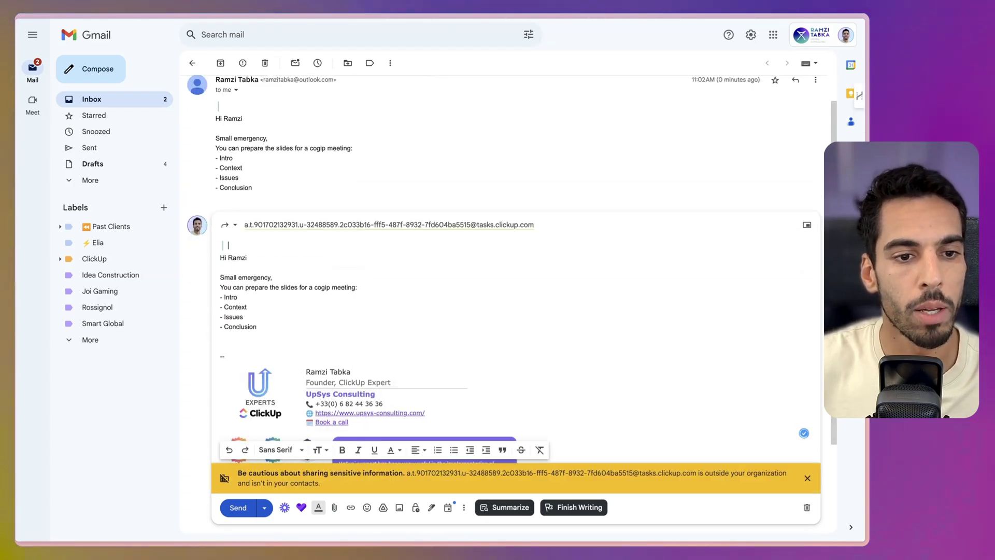
mouse_move(280, 339)
mouse_down()
mouse_move(334, 381)
mouse_move(542, 376)
mouse_up()
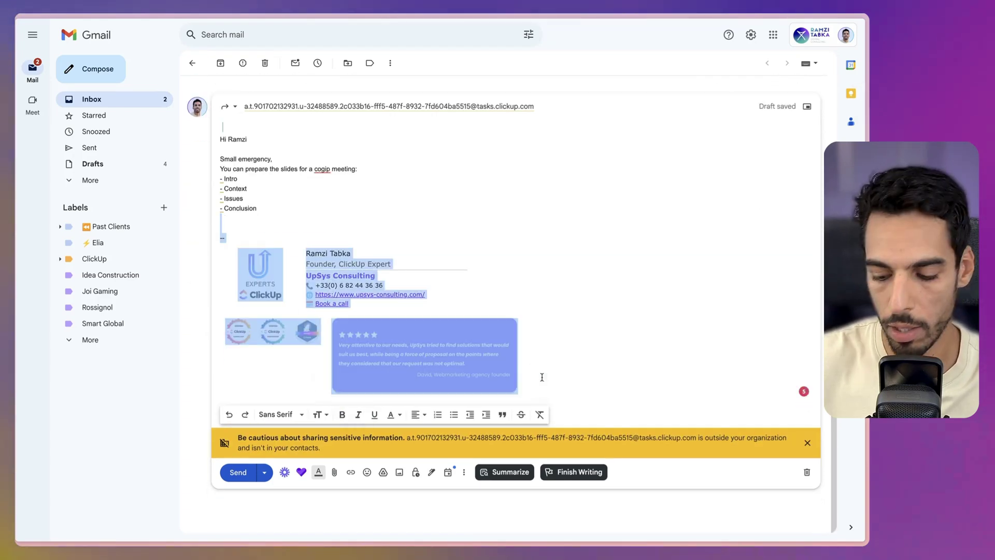
key(BackSpace)
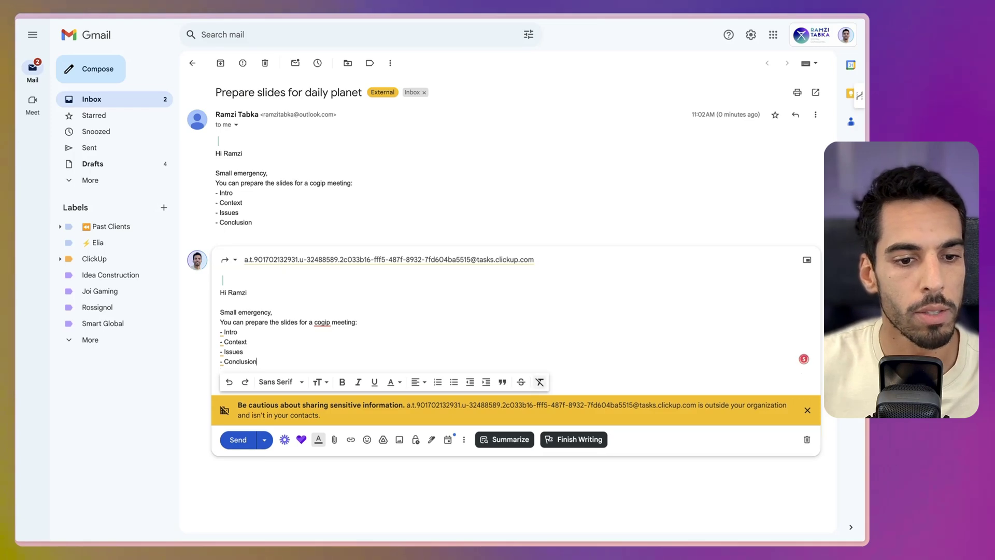
click(238, 440)
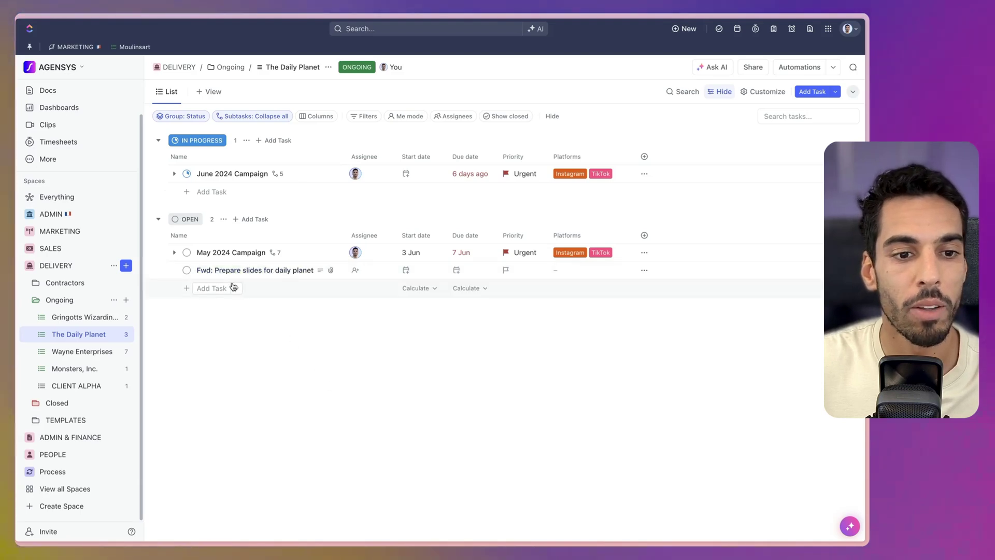
- In ClickUp, open the "Fwd: Prepare slides for daily planet" task, post a comment mentioning the teammate with "there you go", and close the task
click(242, 271)
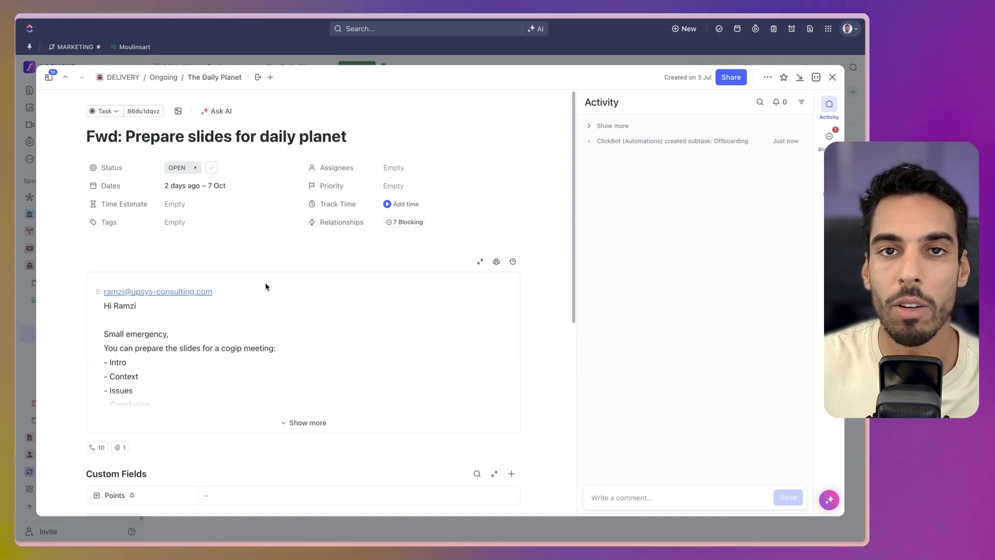
click(630, 495)
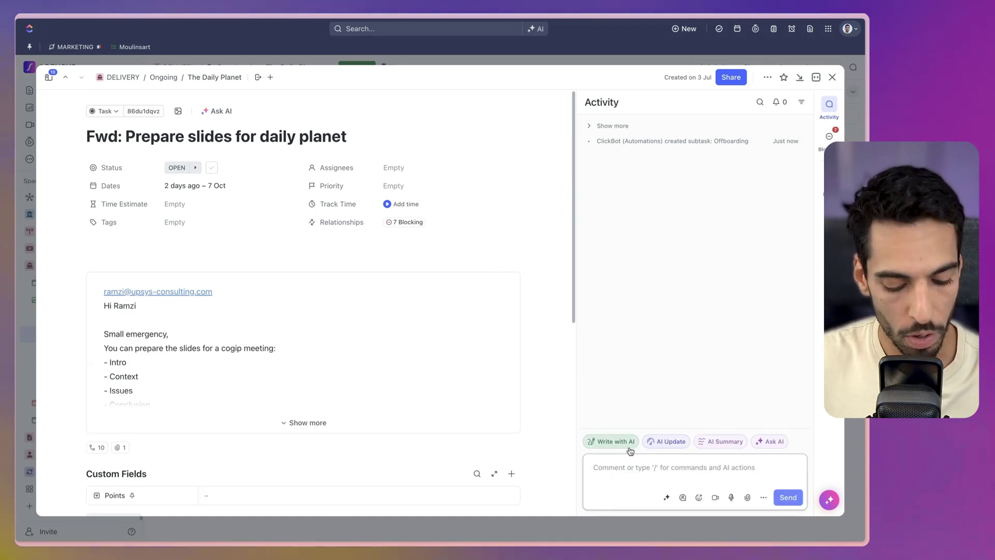
text(@)
click(630, 350)
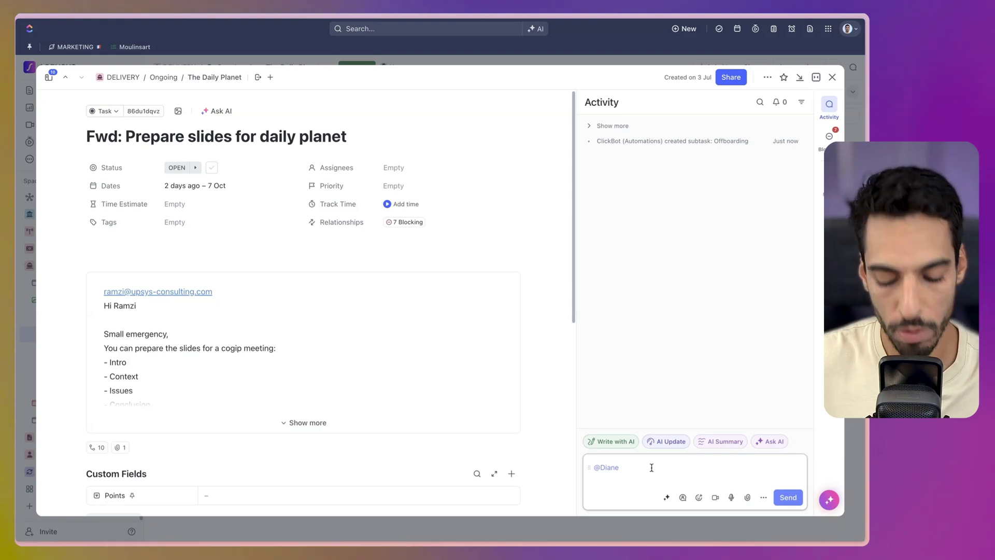
text(there you go)
click(788, 497)
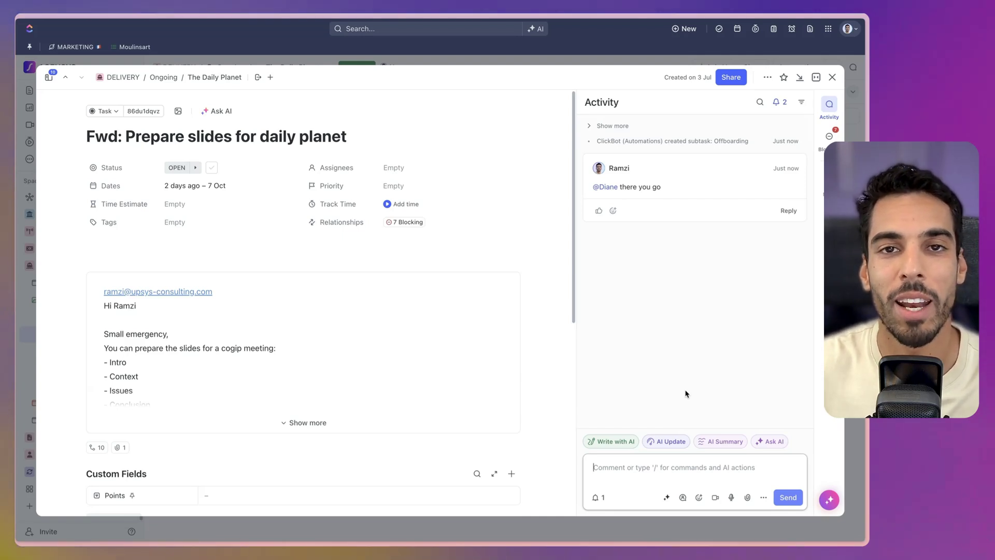
key(Escape)
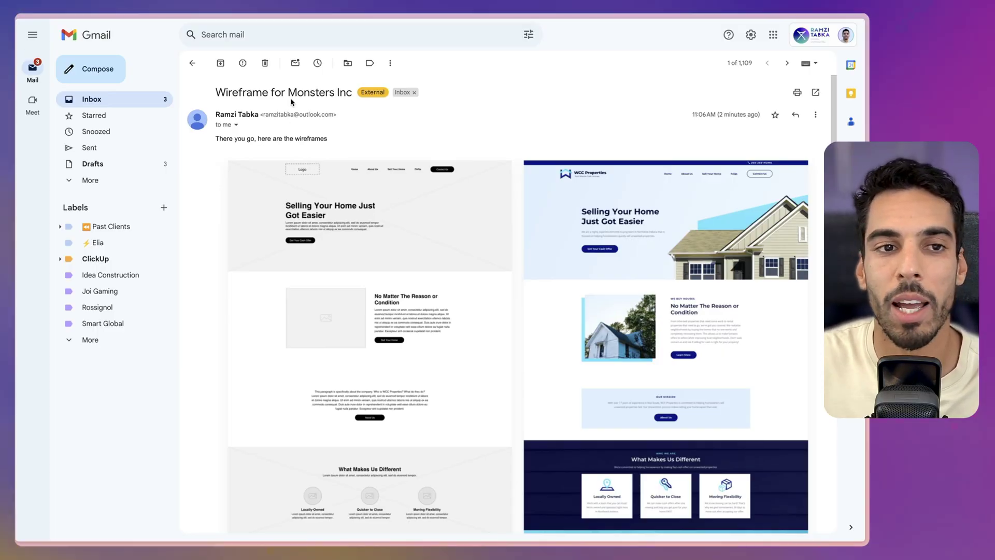
- Switch to Gmail and look through the mockups in the "Wireframe for Monsters Inc" email
scroll(311, 171, down, 1)
scroll(327, 187, down, 1)
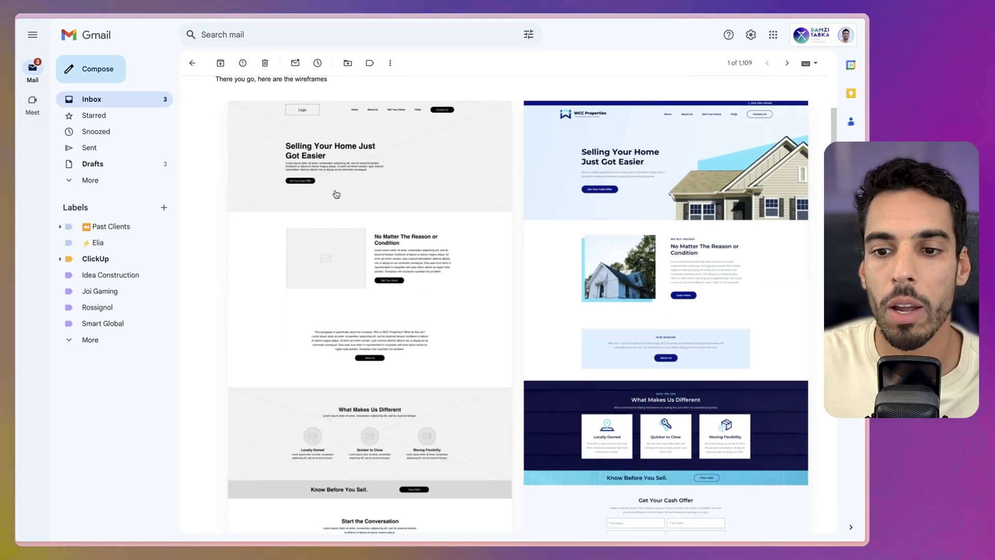
scroll(346, 206, down, 5)
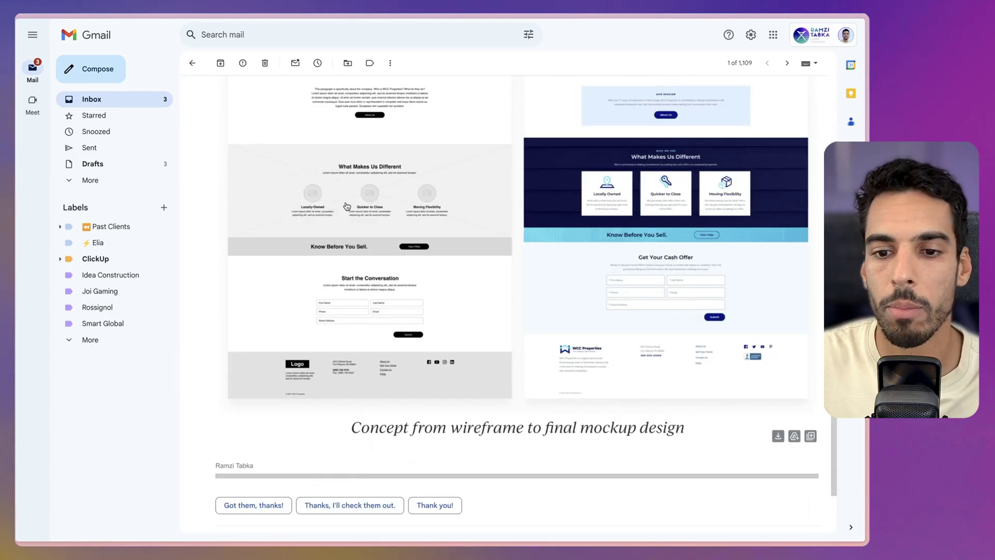
scroll(347, 207, up, 6)
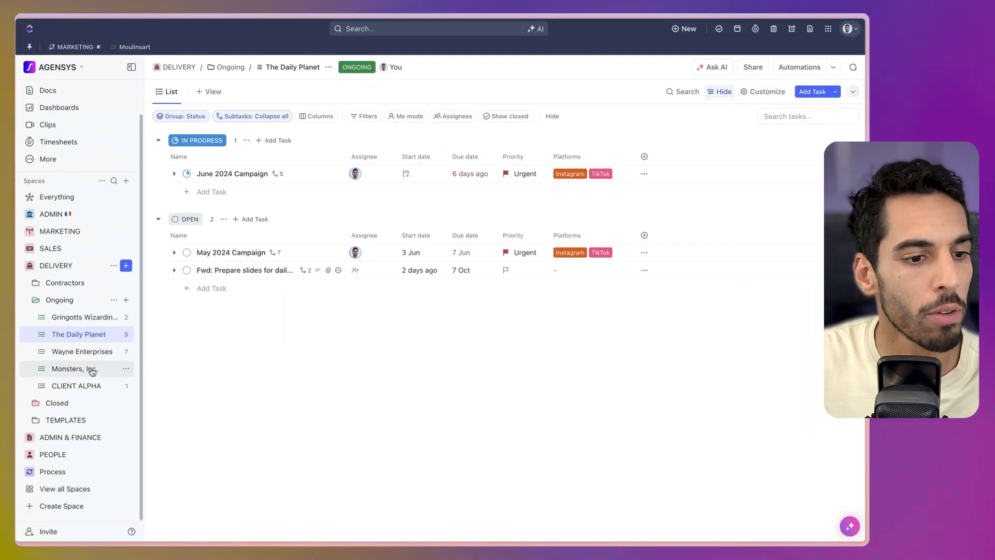
- Switch to ClickUp, open the WEB DESIGN task in the Monsters, Inc. list, and copy the address for attaching emails to it
click(75, 368)
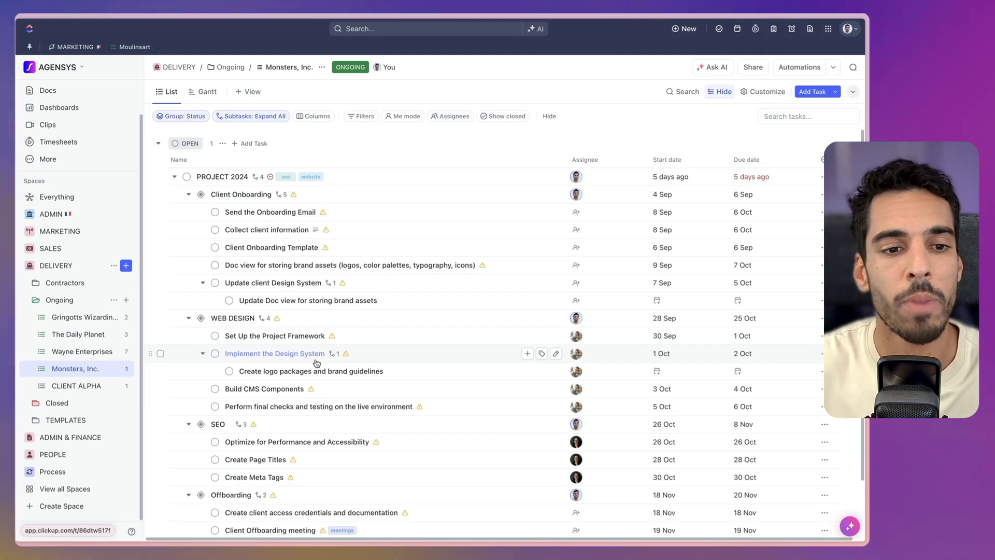
scroll(317, 357, down, 1)
click(234, 307)
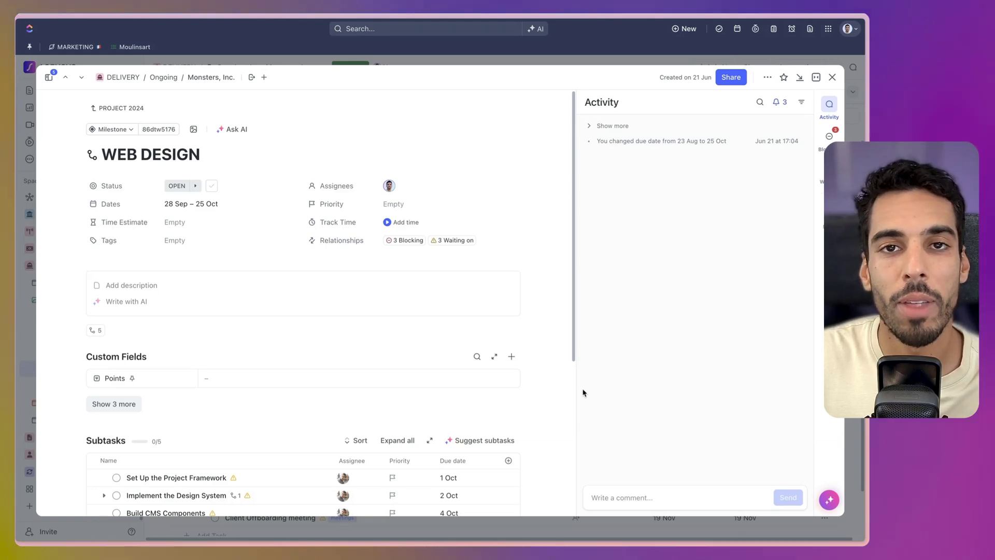
click(768, 77)
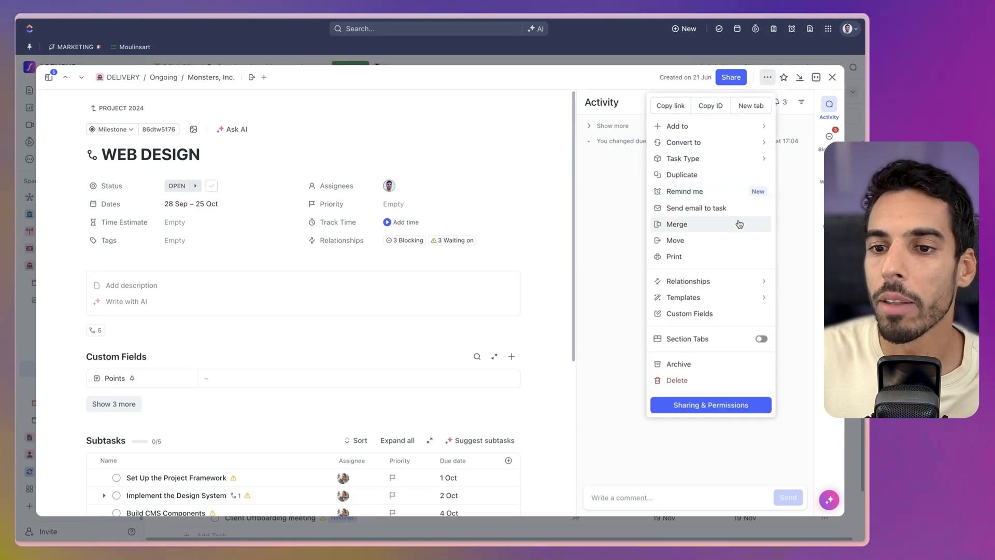
click(680, 208)
click(543, 167)
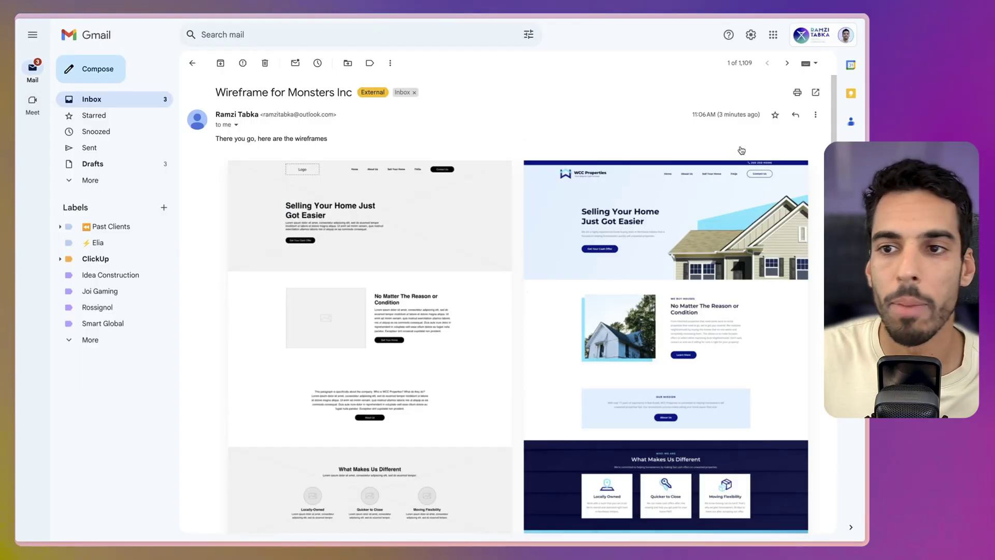
- Switch to Gmail and start forwarding the "Wireframe for Monsters Inc" email to the copied task address
click(816, 115)
click(733, 147)
key(ctrl+v)
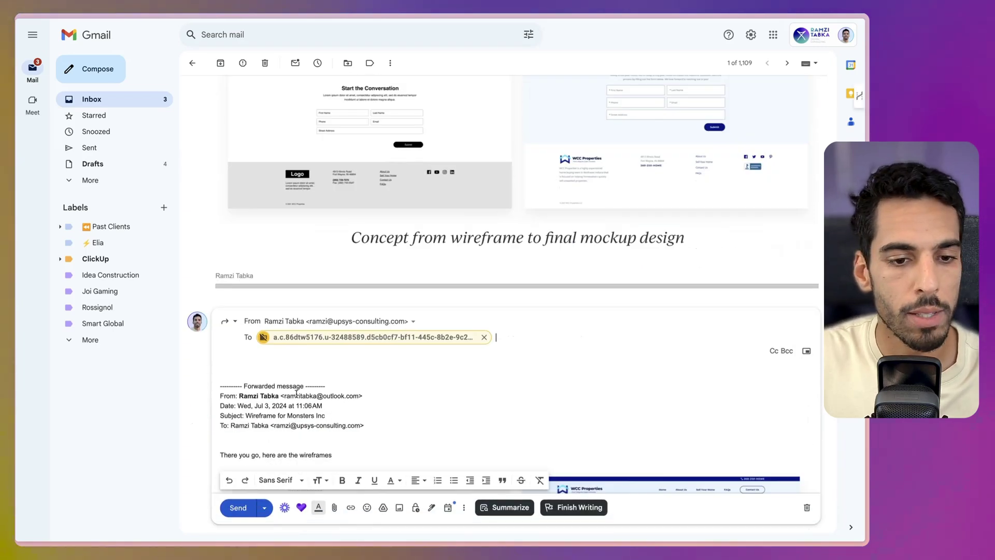
- Delete the forwarded-message header from the wireframe email and send it
drag(222, 321, 384, 394)
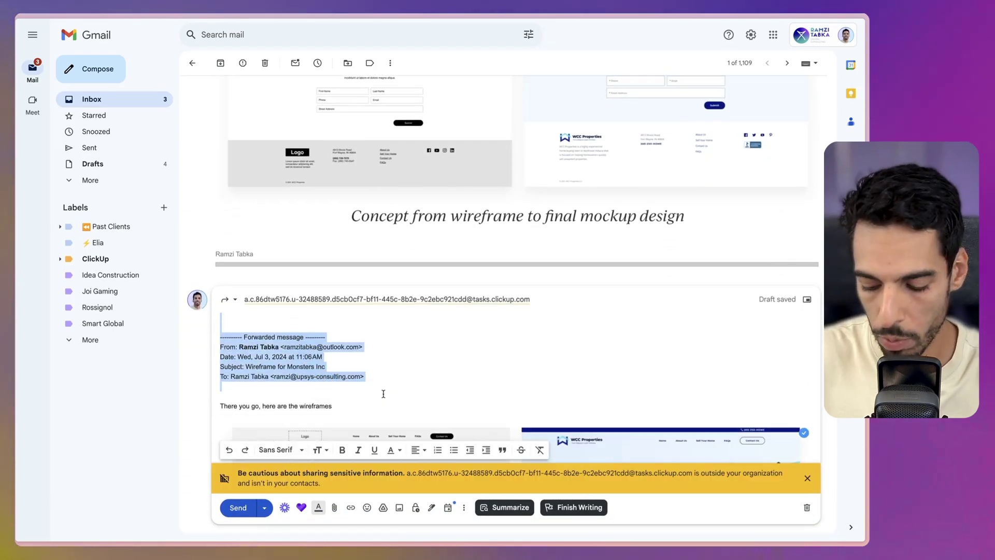
key(BackSpace)
scroll(251, 450, down, 3)
scroll(251, 450, down, 10)
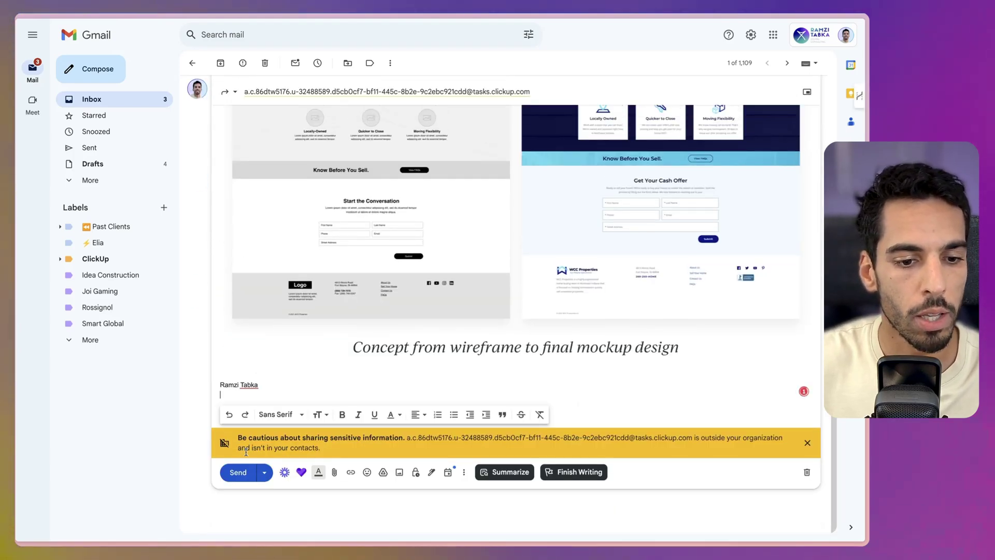
click(238, 472)
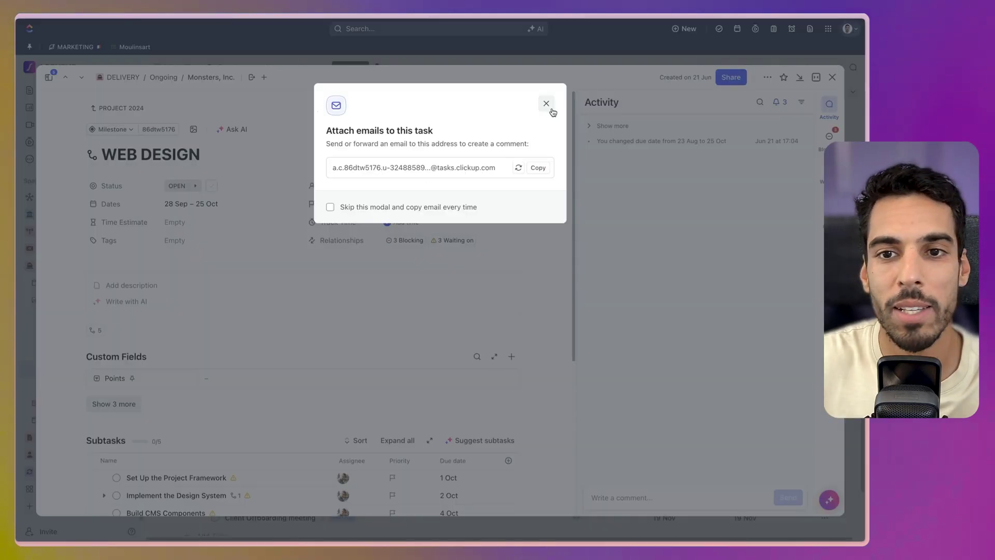
- Back in ClickUp, close the email address dialog, check the WEB DESIGN task's attachments, and open the wireframesinpage06.png image from the comment
click(546, 104)
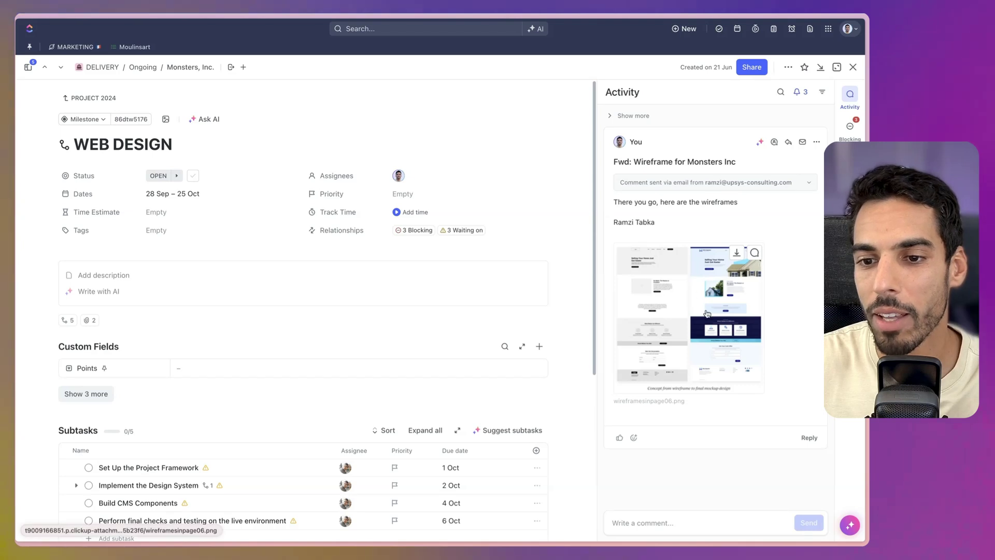
scroll(424, 314, down, 5)
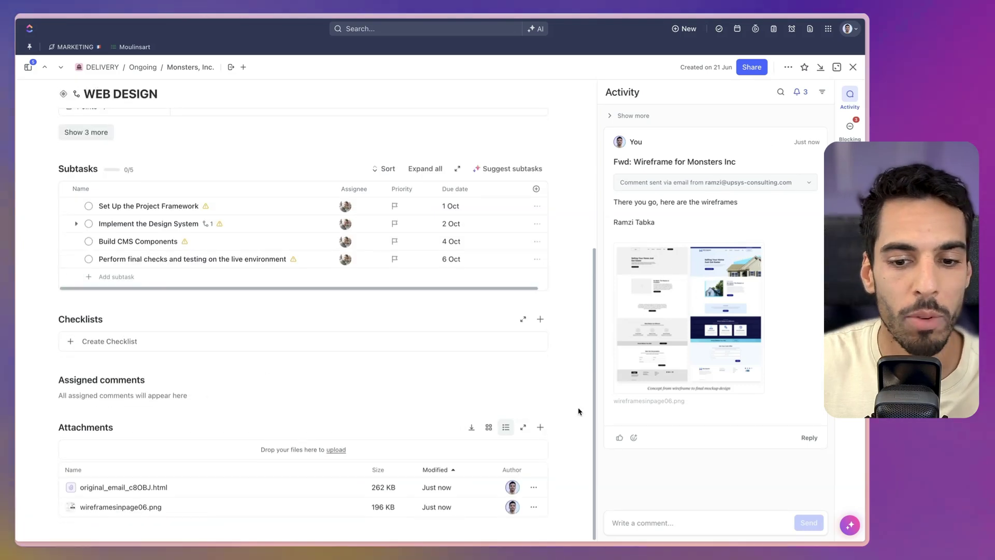
click(625, 309)
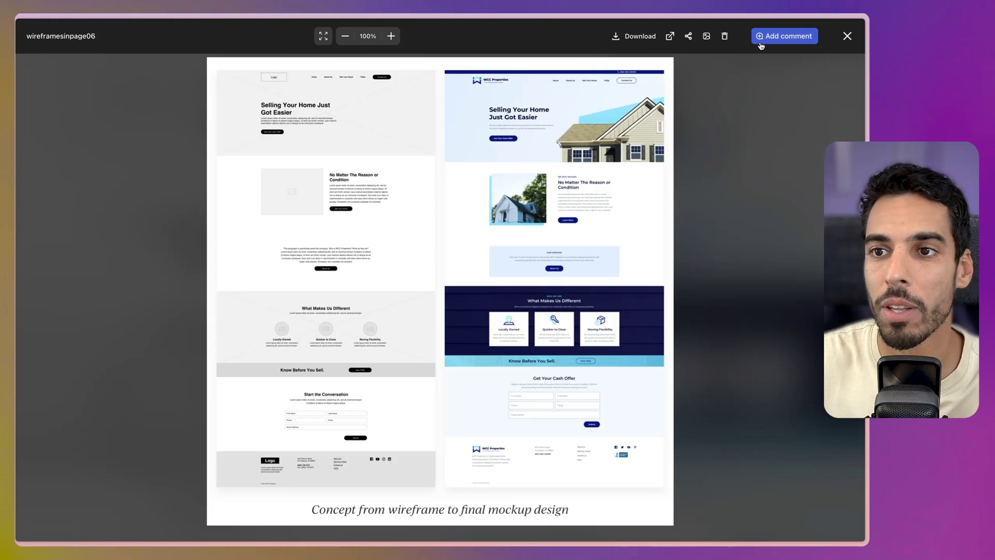
- Pin a comment near the logo of the colored mockup reading "Change the color please" with a mention of the teammate, and send it
click(760, 39)
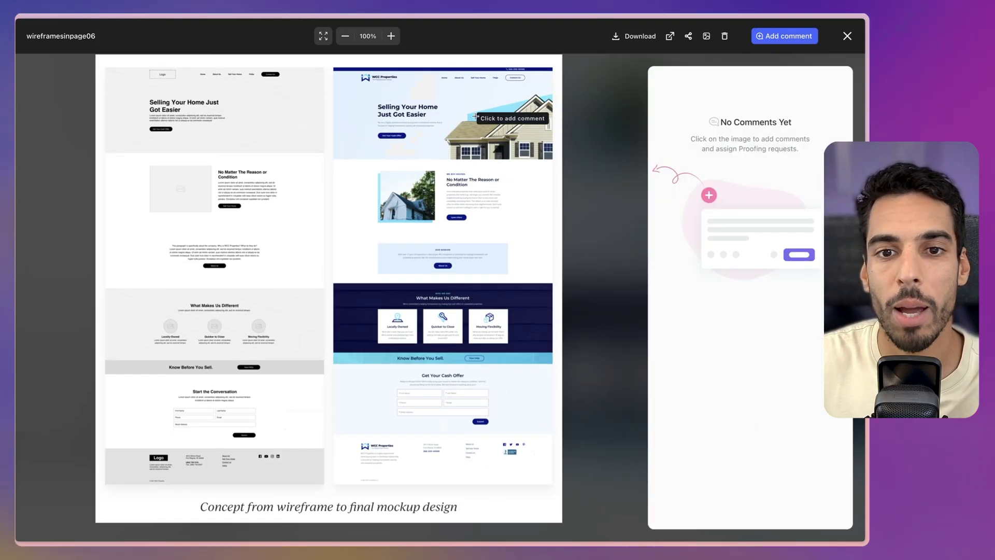
click(382, 88)
text(Change )
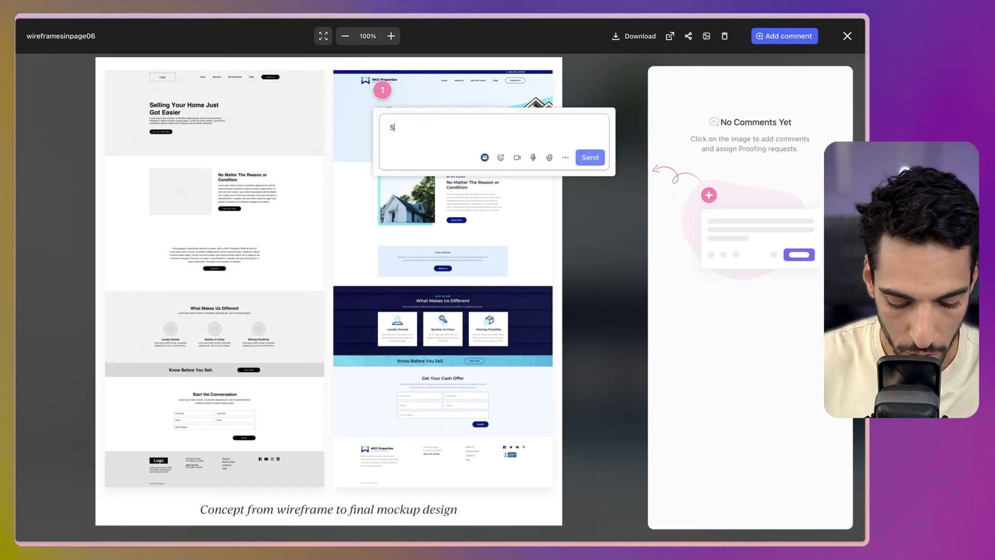
text(the color please @)
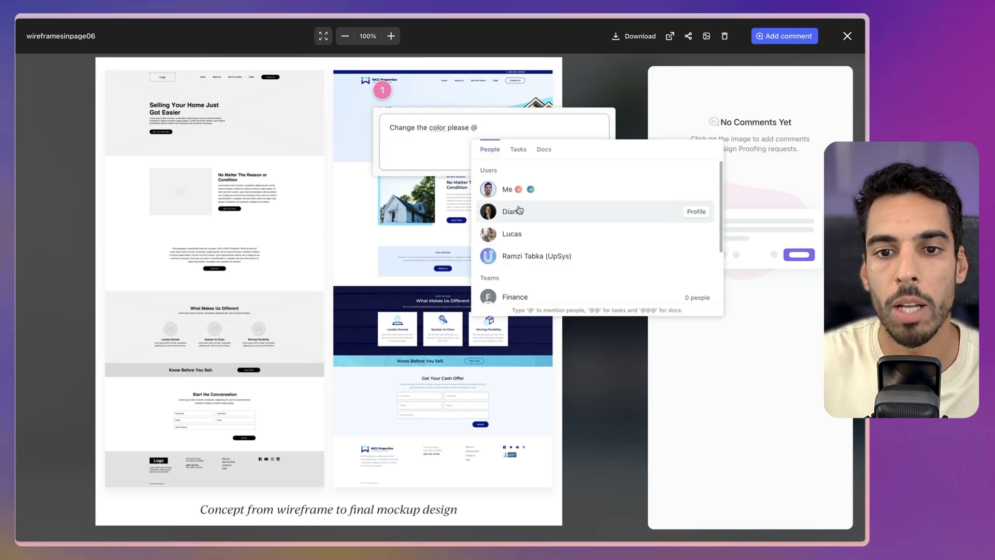
click(519, 211)
click(591, 159)
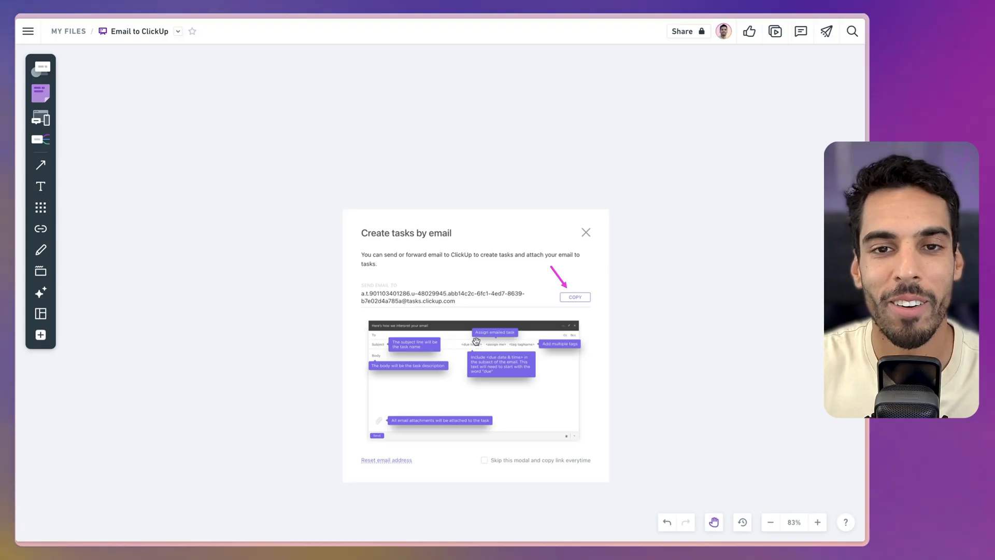
- Switch to the "Email to ClickUp" whiteboard and view the diagram linking the support mailbox to a ClickUp list
scroll(507, 359, down, 5)
scroll(433, 278, up, 3)
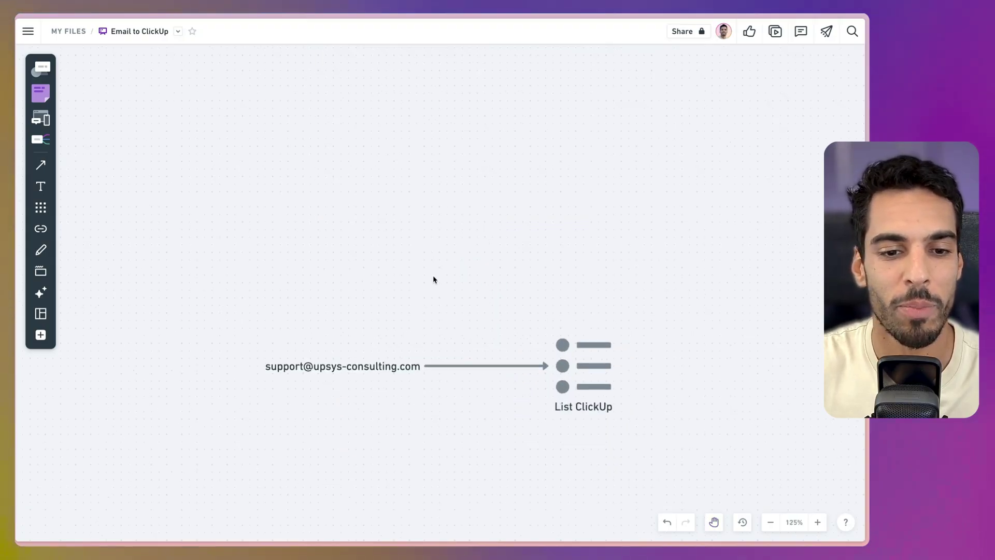
drag(429, 286, 371, 242)
scroll(381, 283, up, 1)
drag(387, 275, 299, 275)
scroll(301, 250, up, 2)
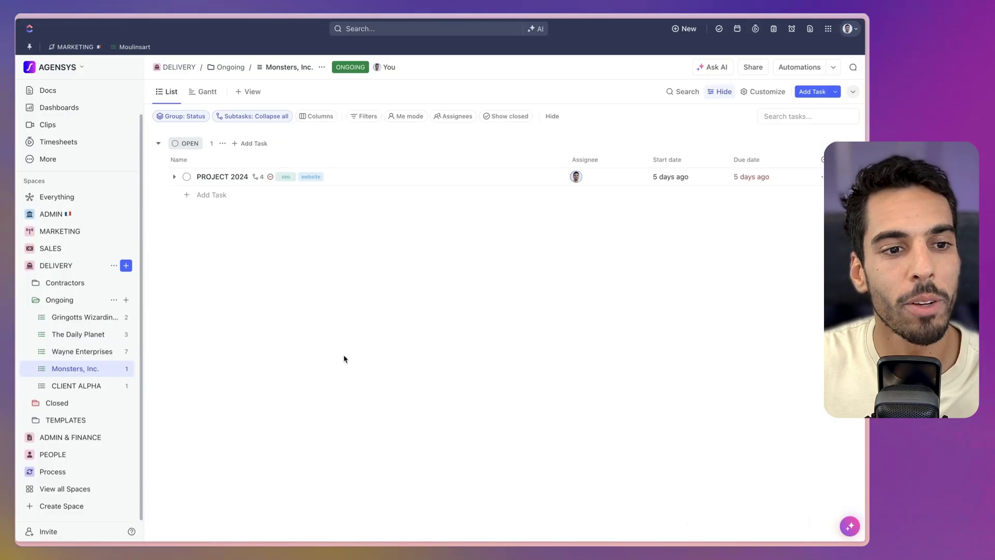
- In ClickUp, create a list named "Client Support" in the DELIVERY space and add a Board view to it
click(32, 300)
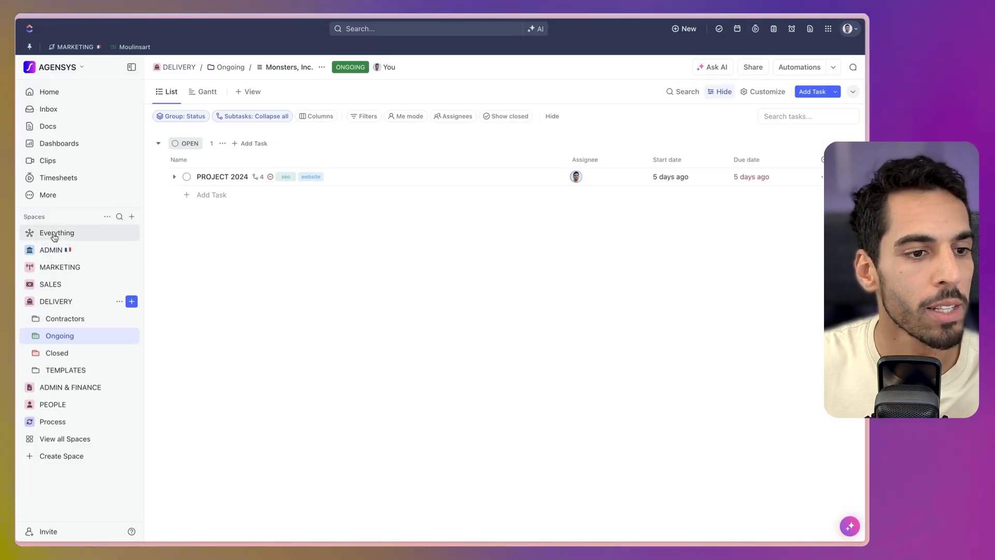
click(136, 303)
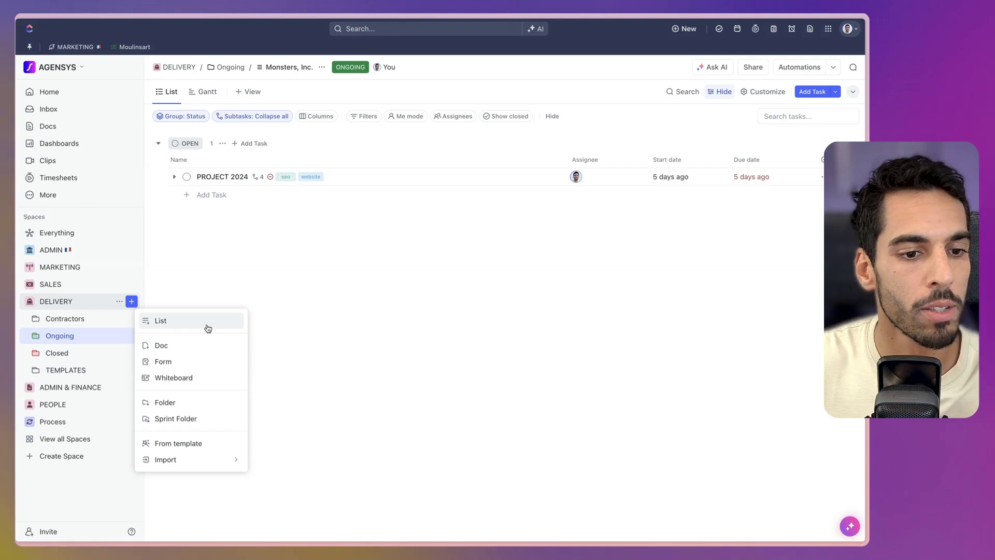
click(207, 322)
text(Cli)
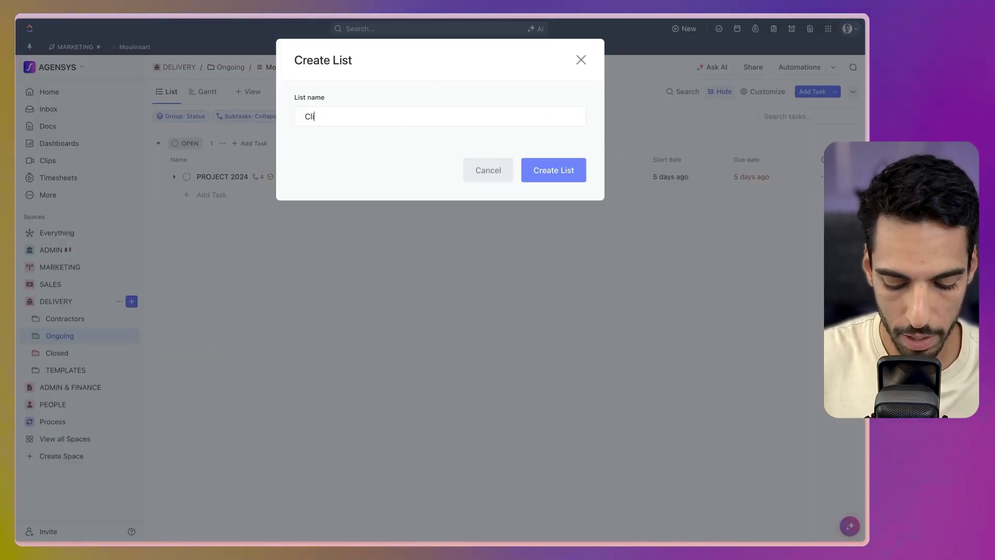
text(ent Support)
key(Return)
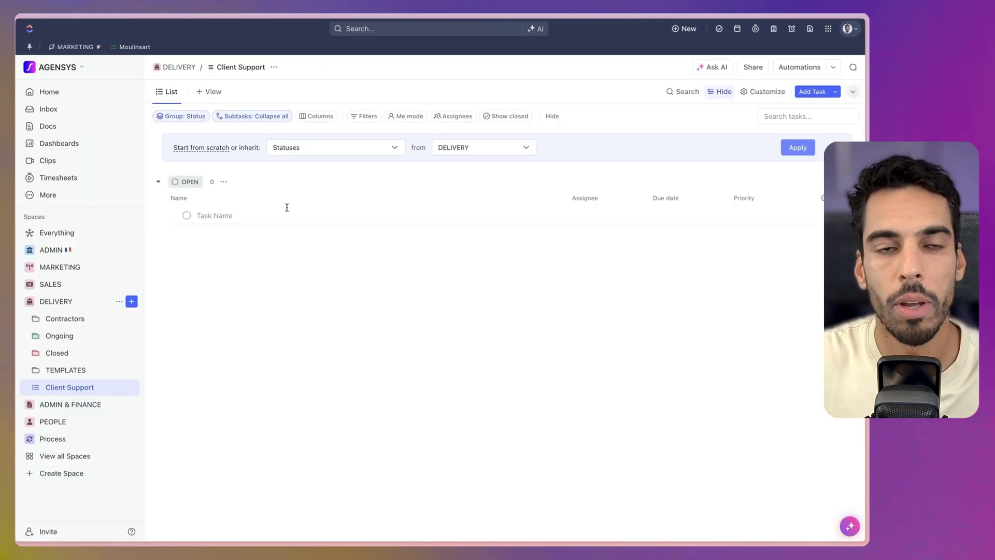
click(208, 92)
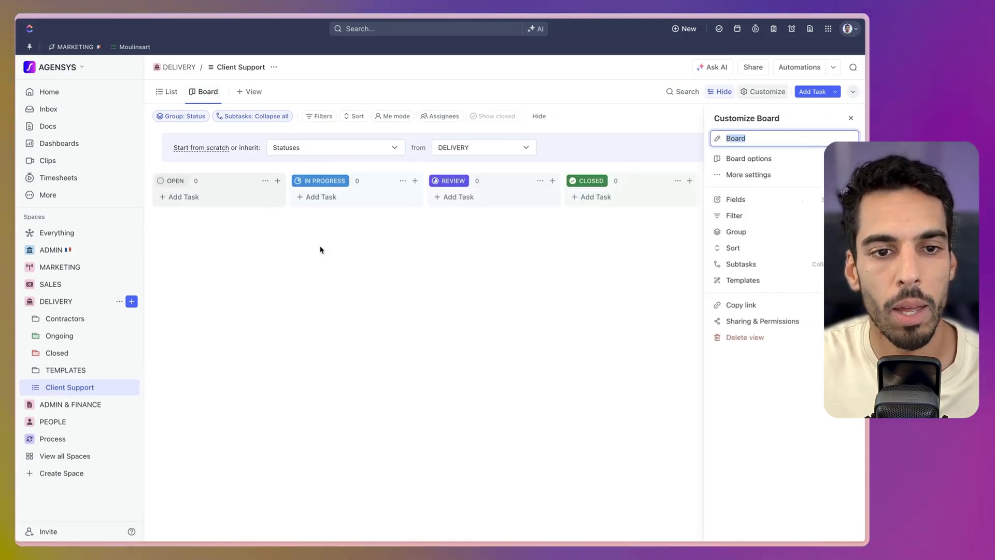
click(851, 118)
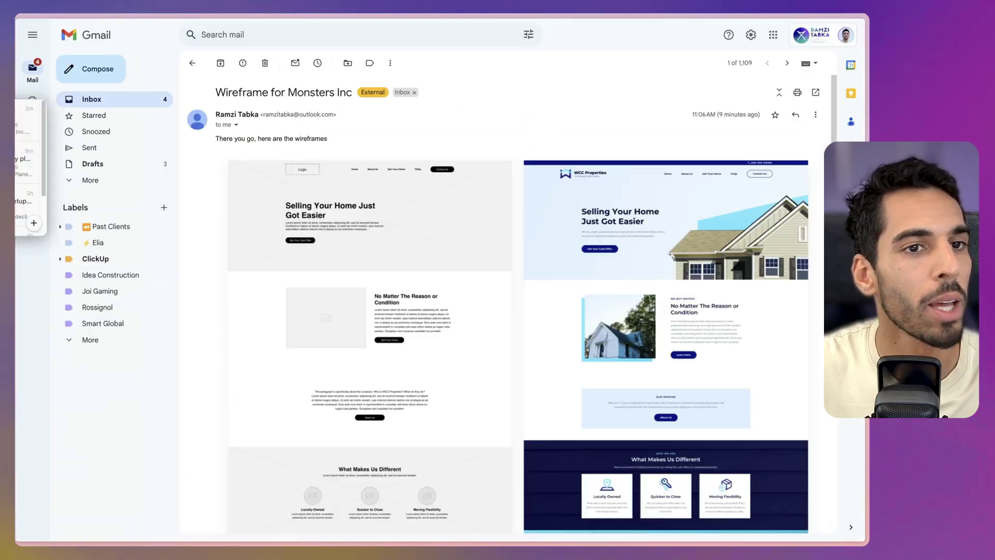
- In Gmail, search for mail addressed to the support mailbox and start a filter from that search with forwarding enabled
click(529, 34)
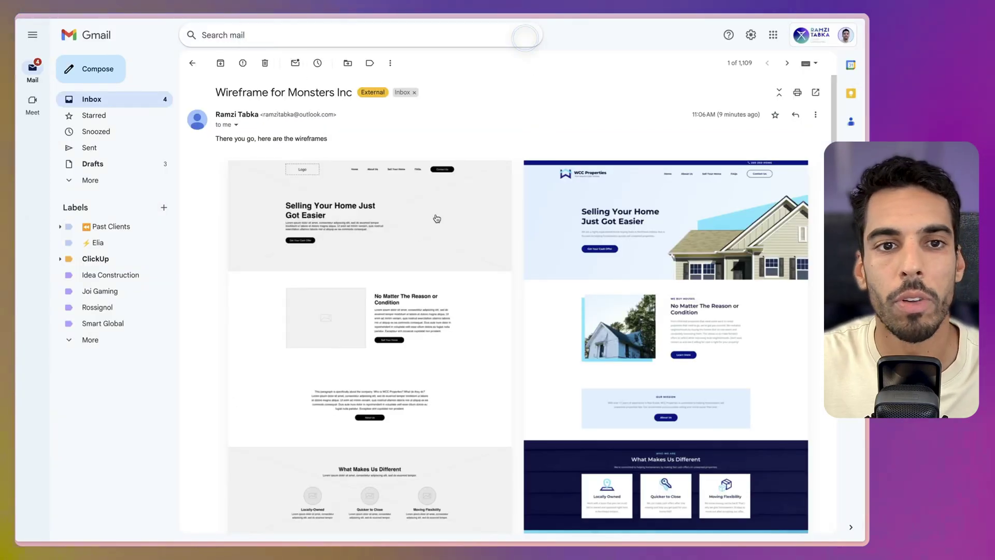
click(253, 84)
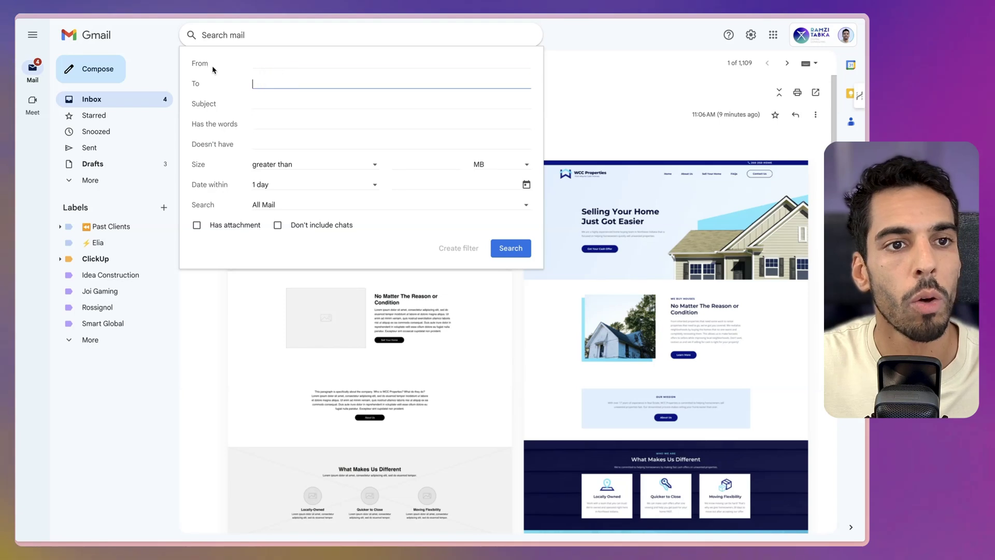
key(ctrl+v)
click(322, 113)
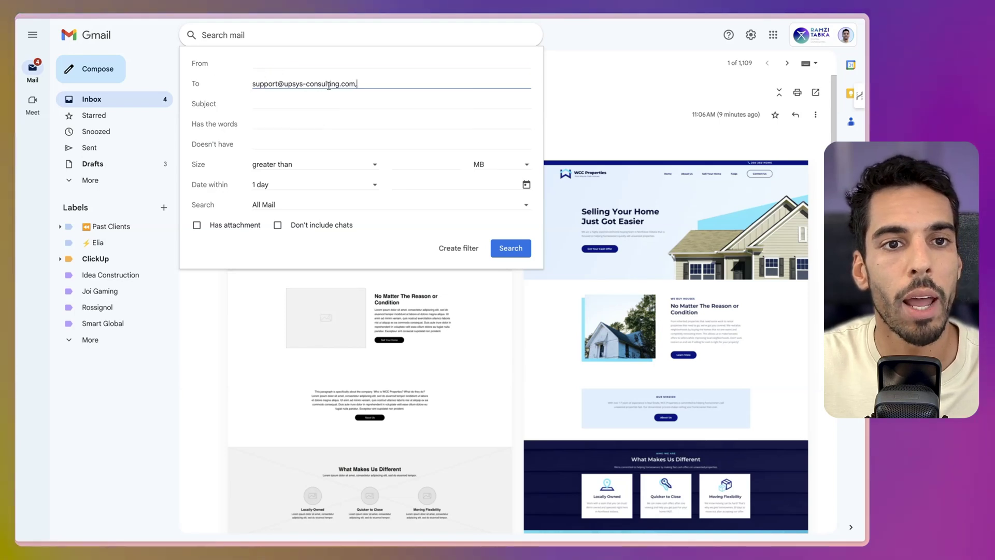
click(488, 251)
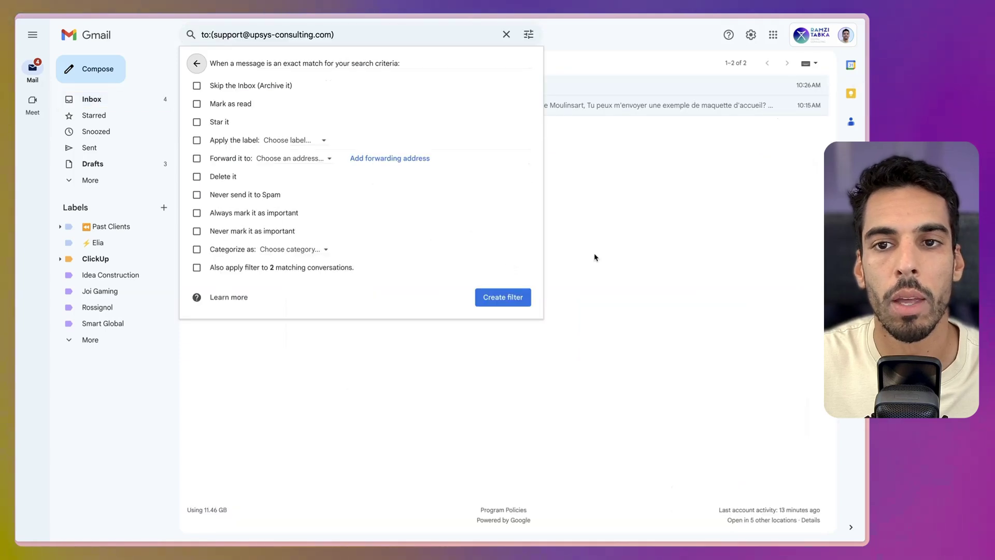
click(595, 255)
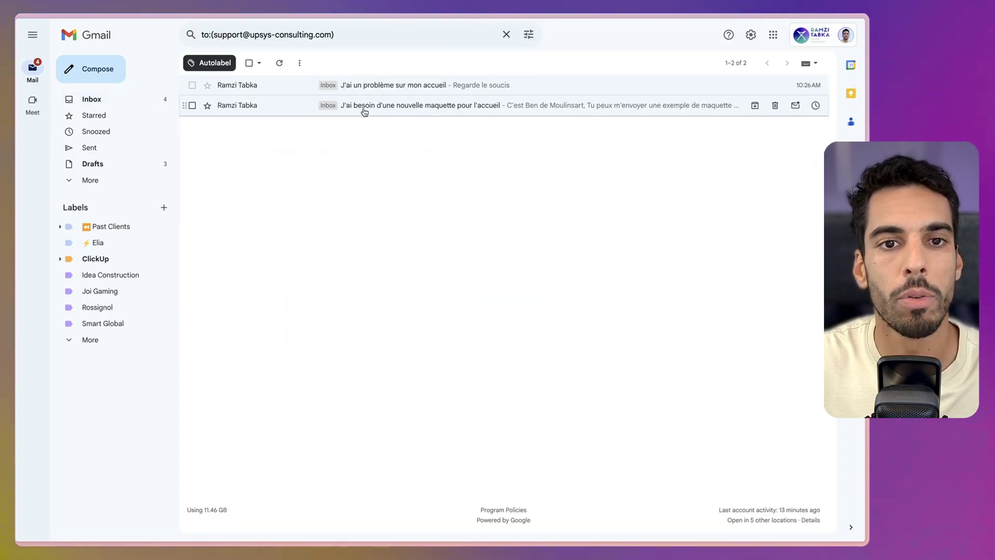
click(528, 34)
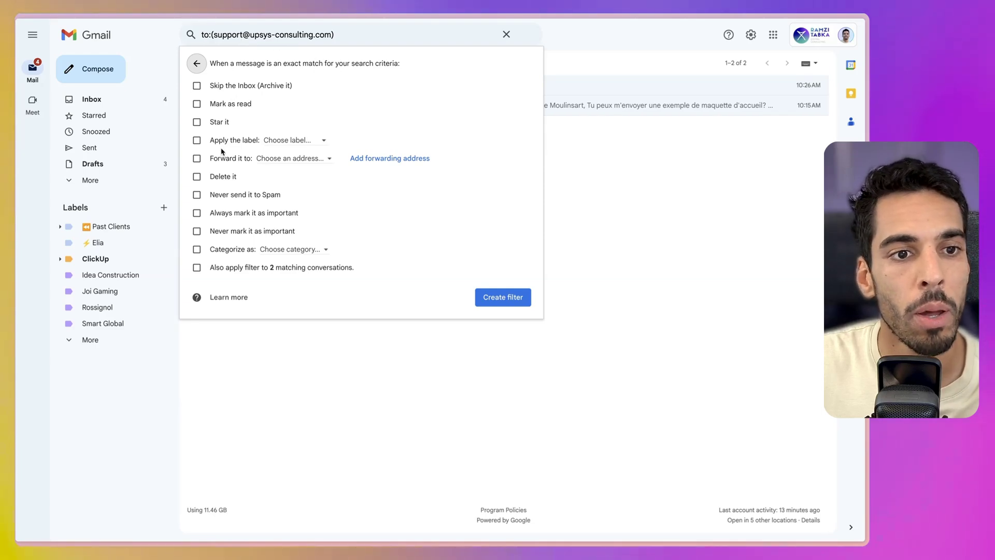
click(197, 159)
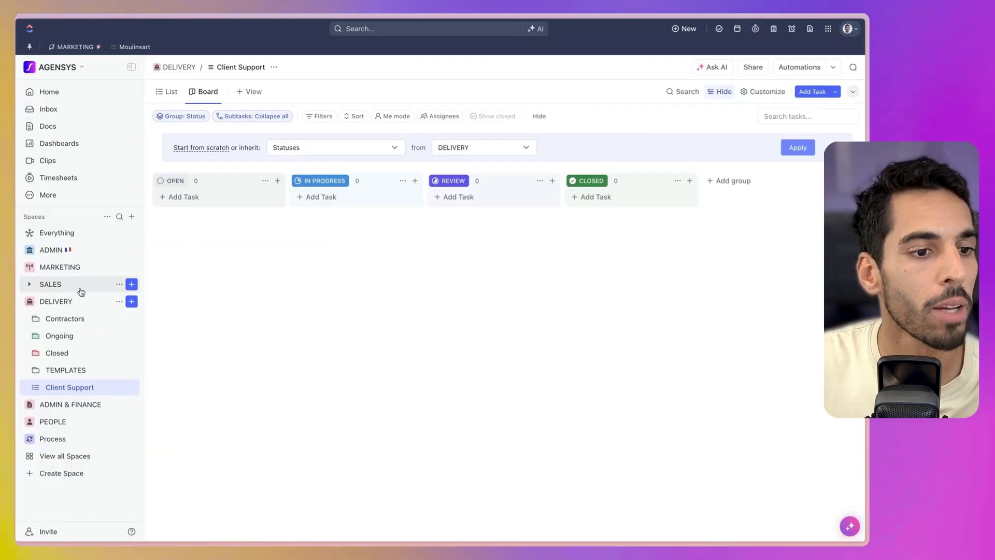
- In ClickUp, copy the Client Support list's email address for creating tasks by email
right_click(82, 390)
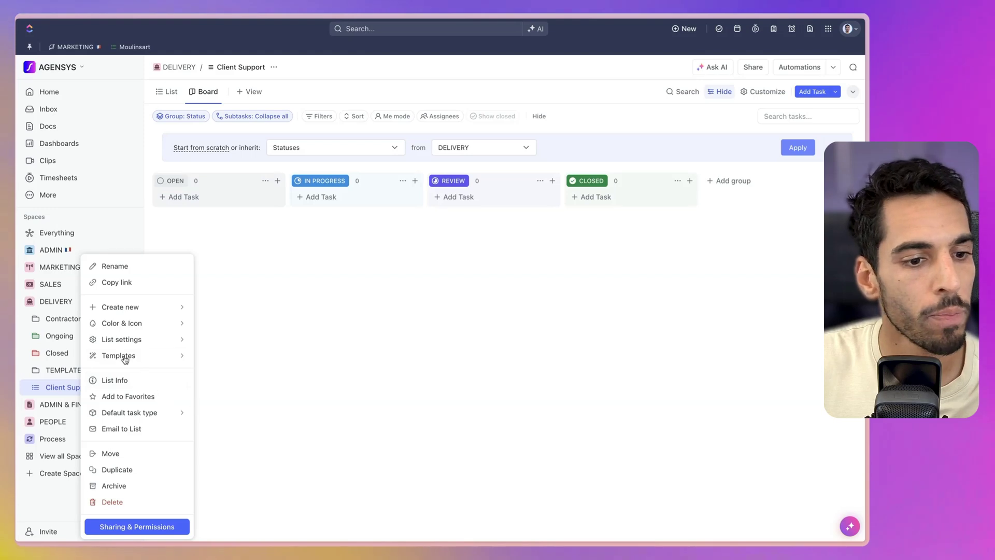
click(131, 429)
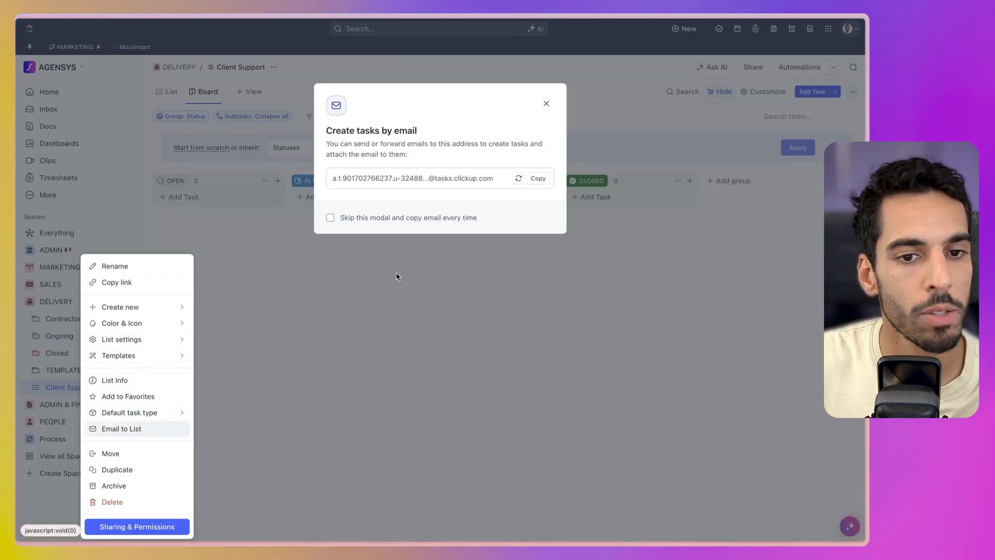
click(540, 179)
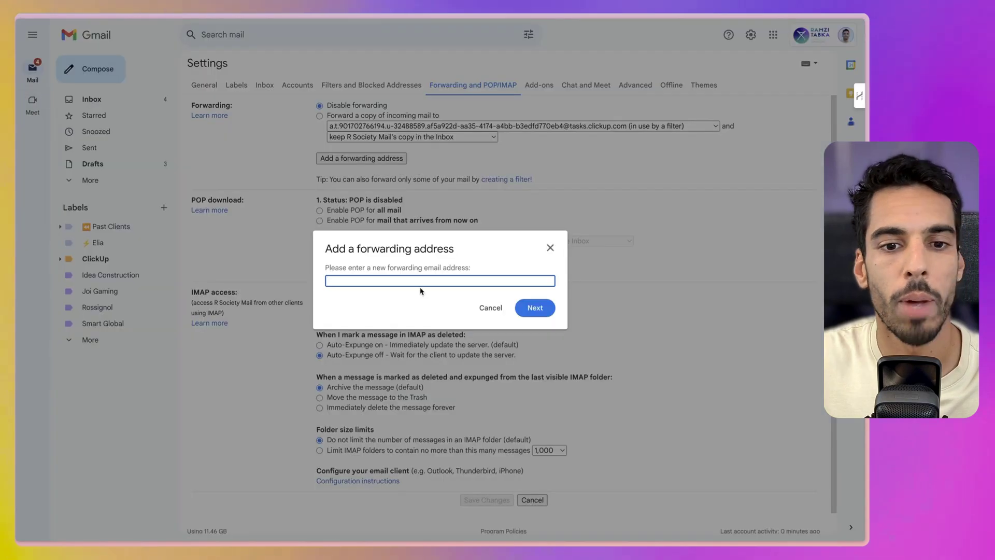
- In Gmail, add the copied list email address as a new forwarding address and proceed with the request
key(super+v)
key(Return)
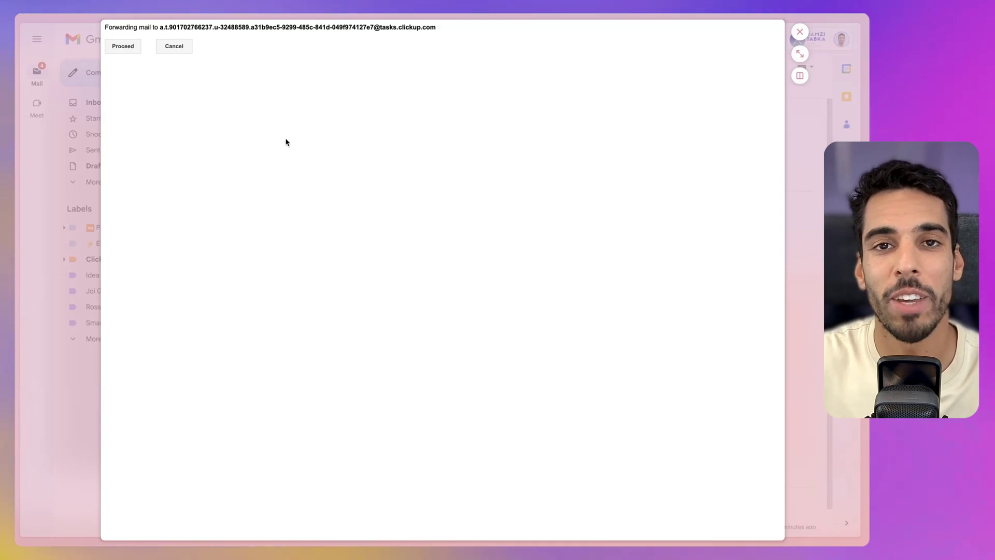
click(128, 47)
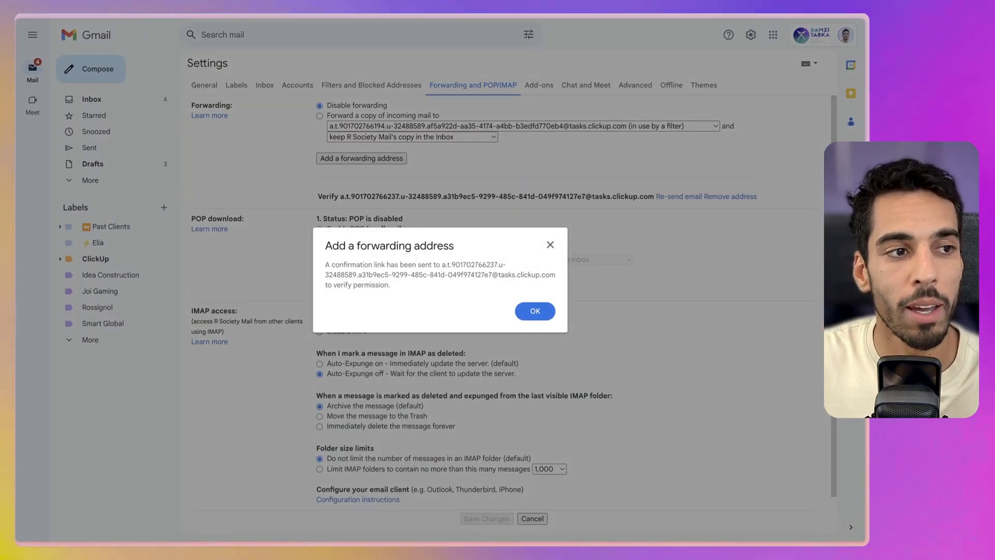
- Back in ClickUp, close the email address dialog and open the forwarding confirmation task from the Client Support list view
key(ctrl+Tab)
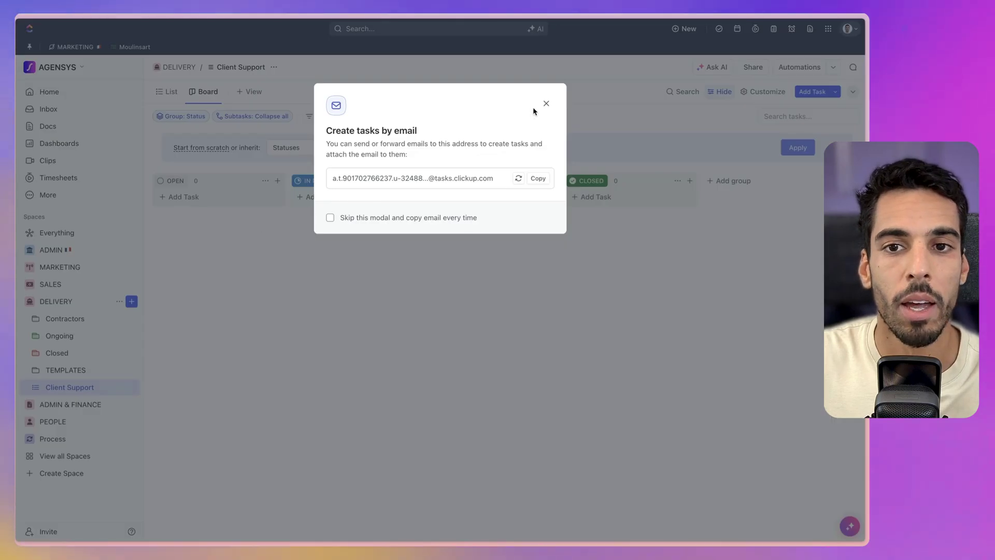
click(546, 103)
click(168, 92)
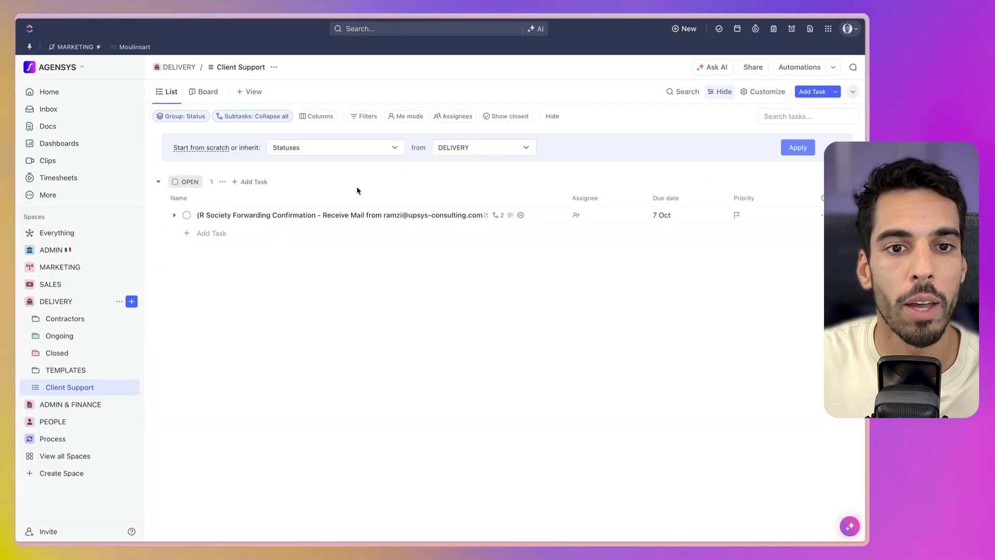
click(324, 215)
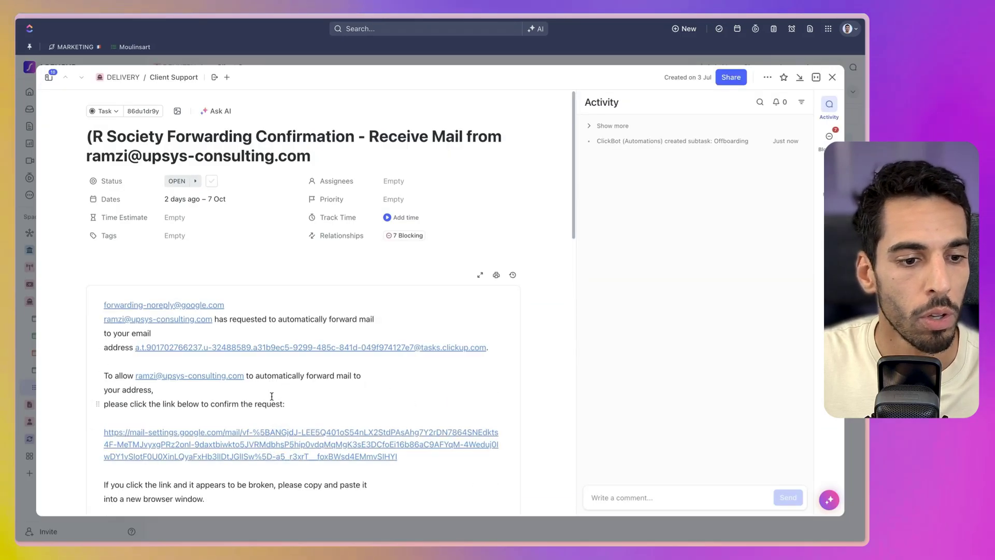
- Follow the confirmation link in the task description, confirm the mail forwarding, and close the confirmation page
scroll(272, 396, down, 5)
click(396, 200)
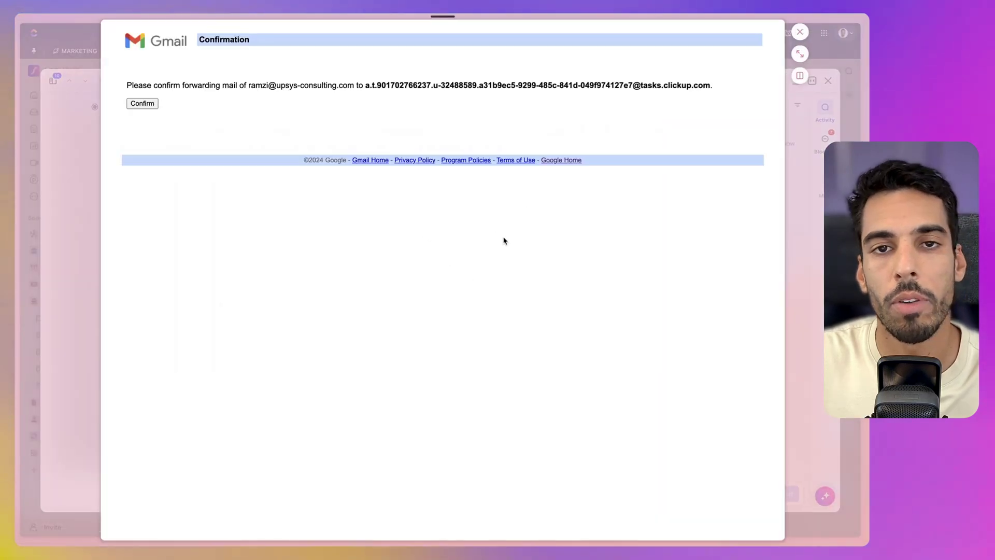
click(142, 104)
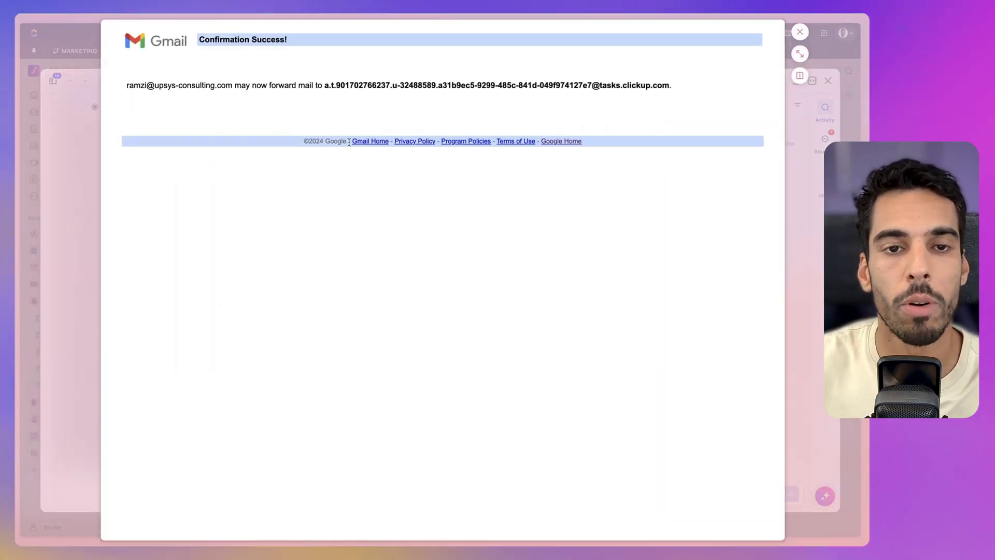
click(800, 32)
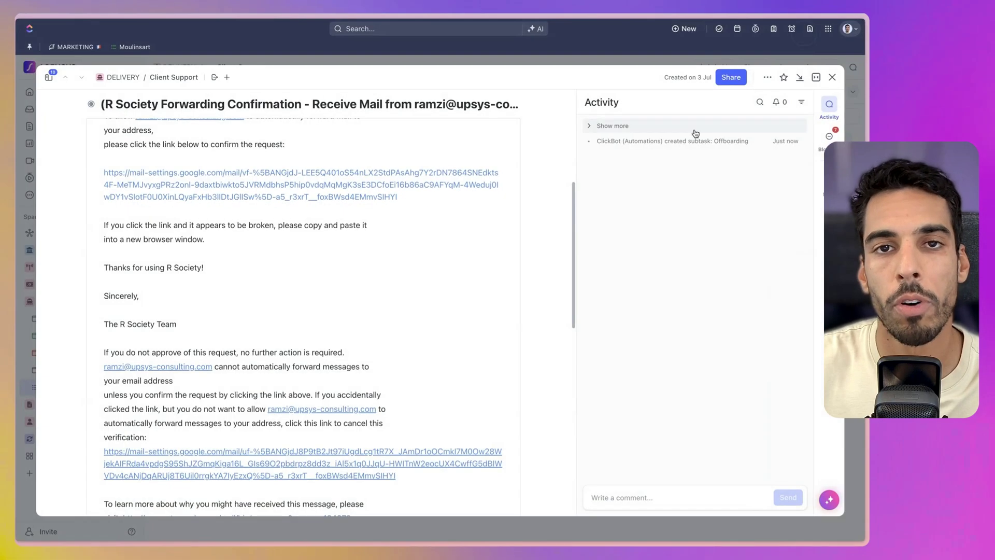
- Close the forwarding confirmation task and delete it from the Client Support list
click(833, 76)
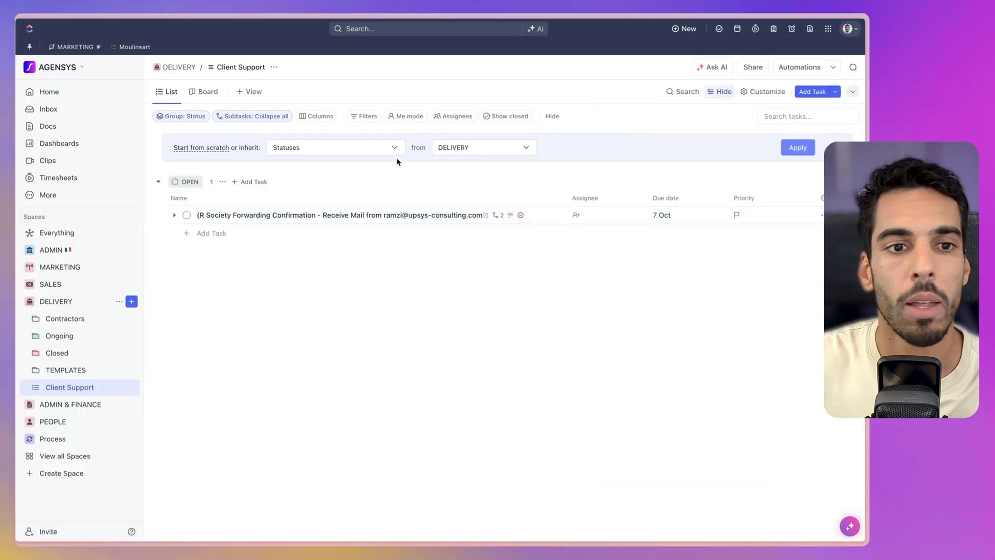
right_click(247, 215)
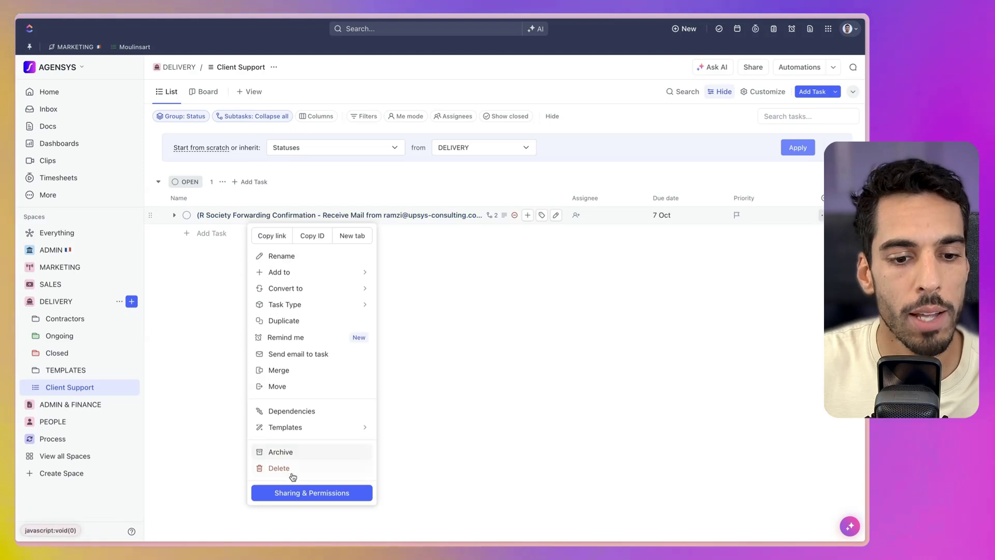
click(279, 469)
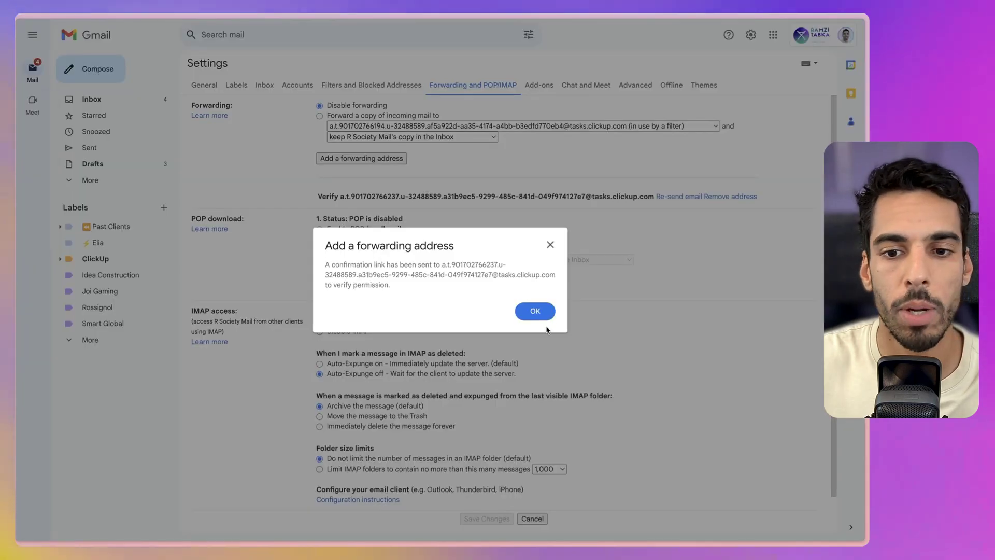
- In Gmail's forwarding settings, dismiss the confirmation notice and check the available forwarding addresses for the new list address
click(538, 313)
click(601, 126)
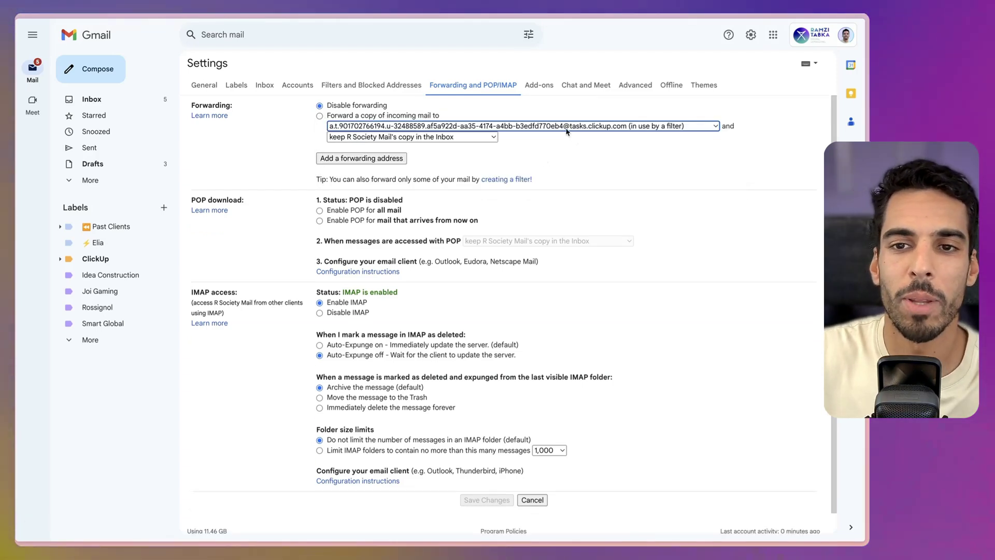
click(566, 128)
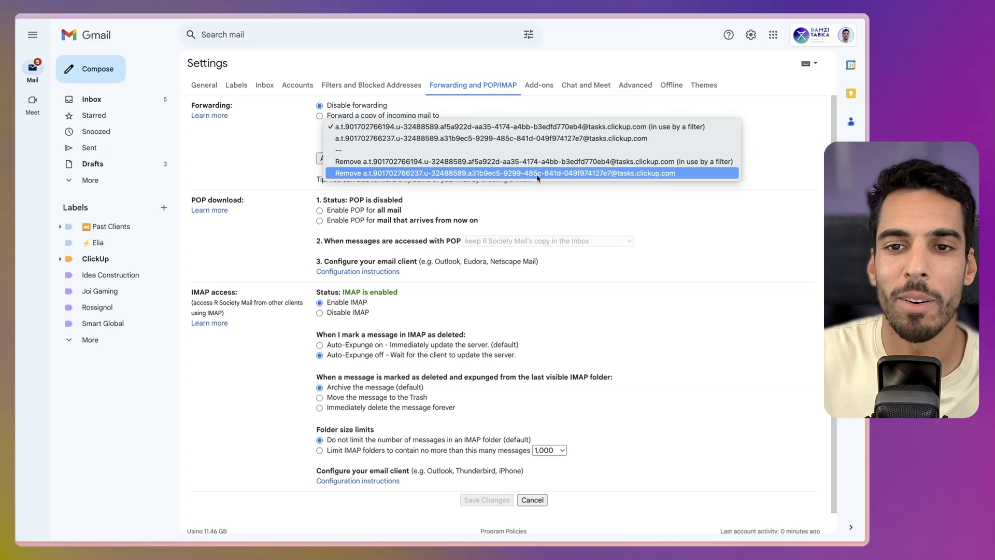
click(577, 144)
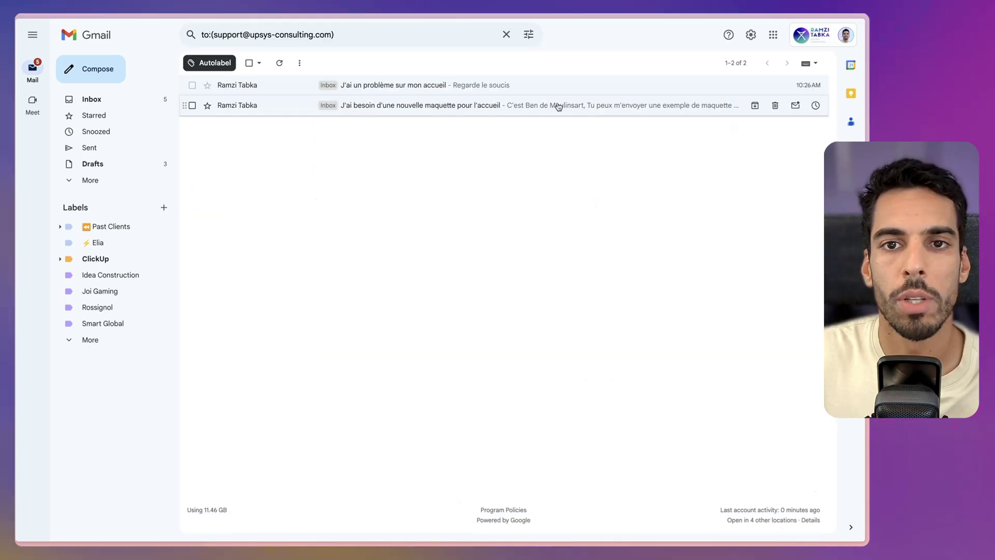
- Create a filter from the support-address search that forwards matching messages to the Client Support list's forwarding address, and continue to the identity verification
click(529, 35)
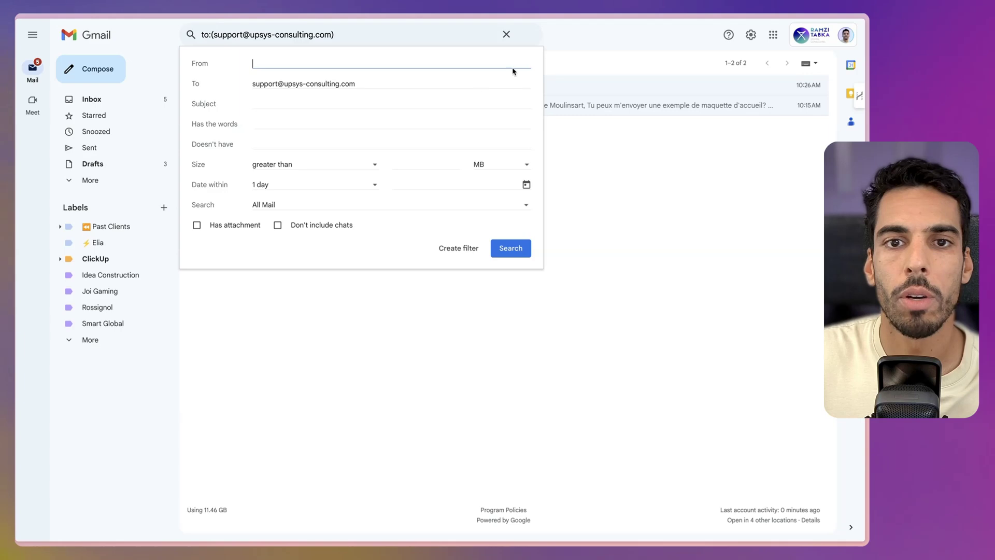
click(459, 249)
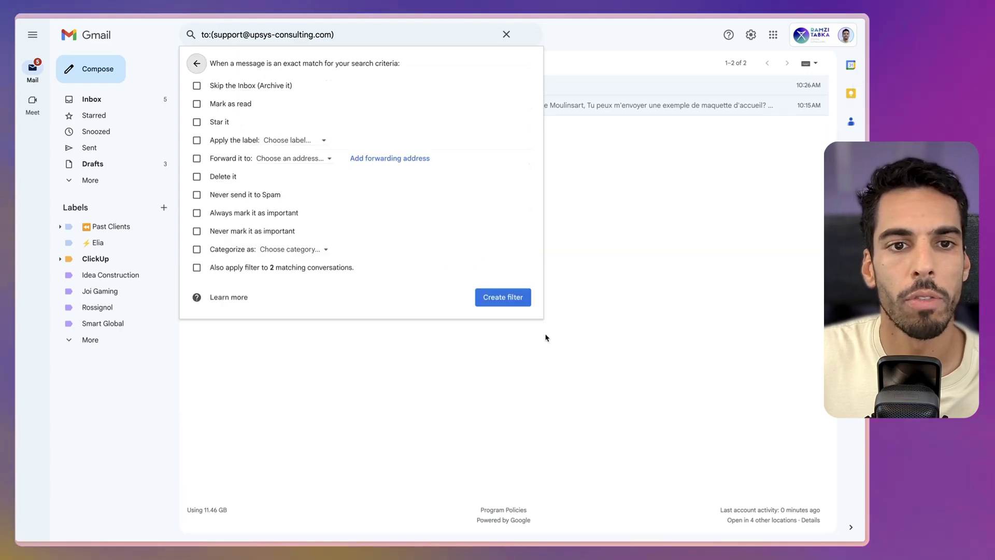
click(197, 159)
click(289, 160)
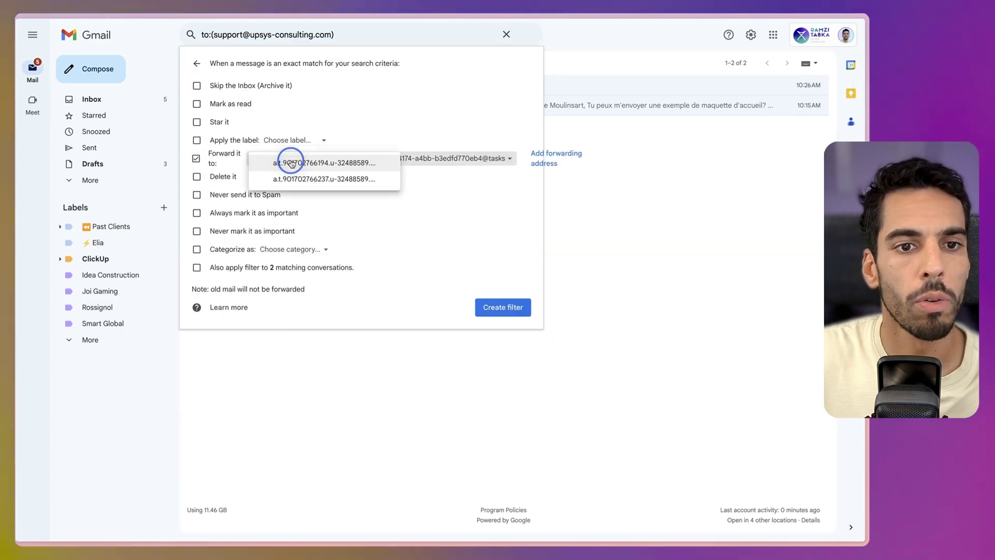
click(347, 179)
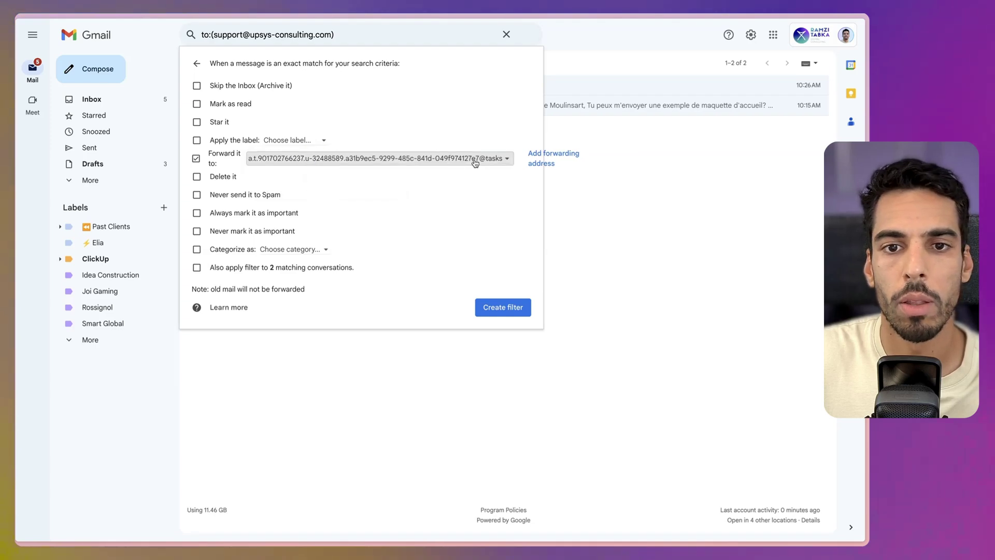
click(512, 309)
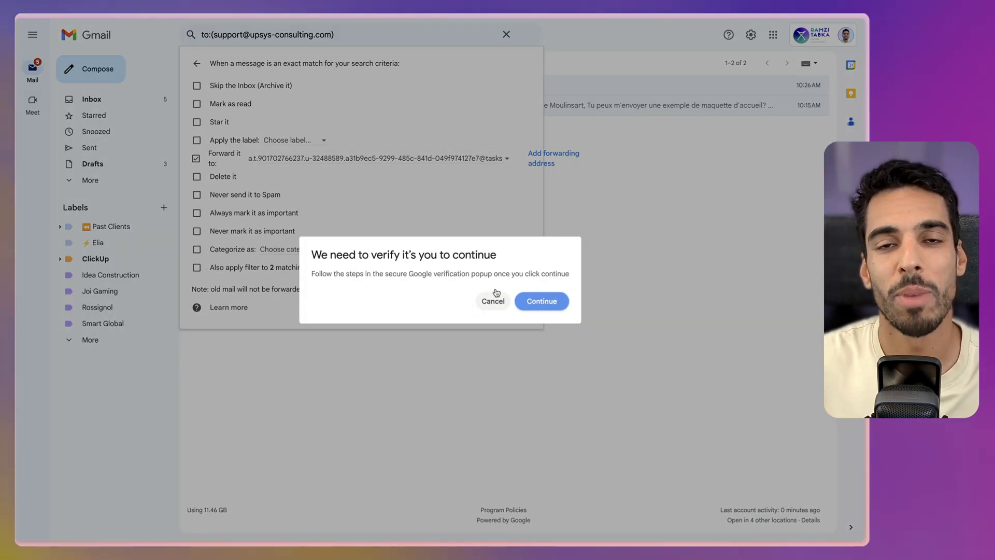
click(566, 300)
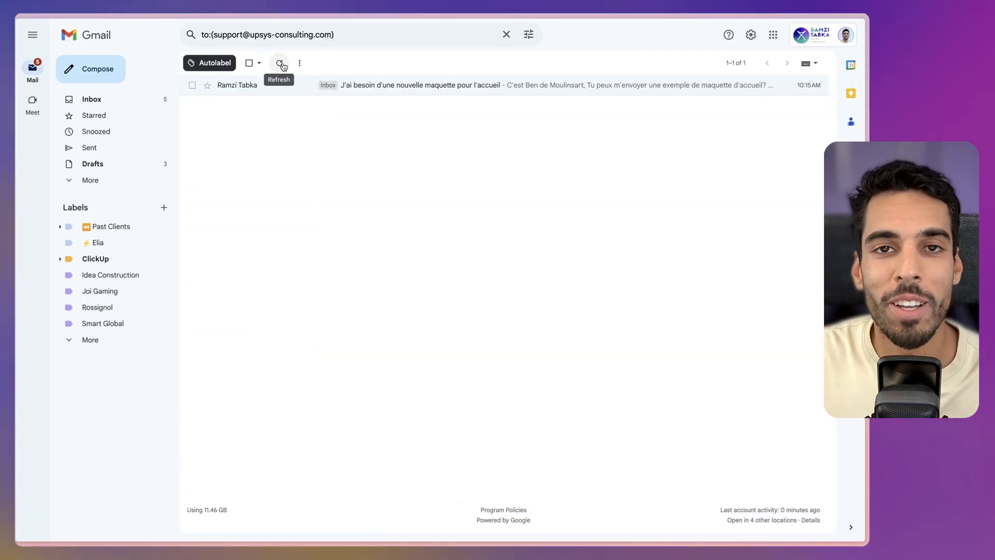
- Refresh the support-address search results and open the new email "I have an issue with my logo in the website"
click(280, 63)
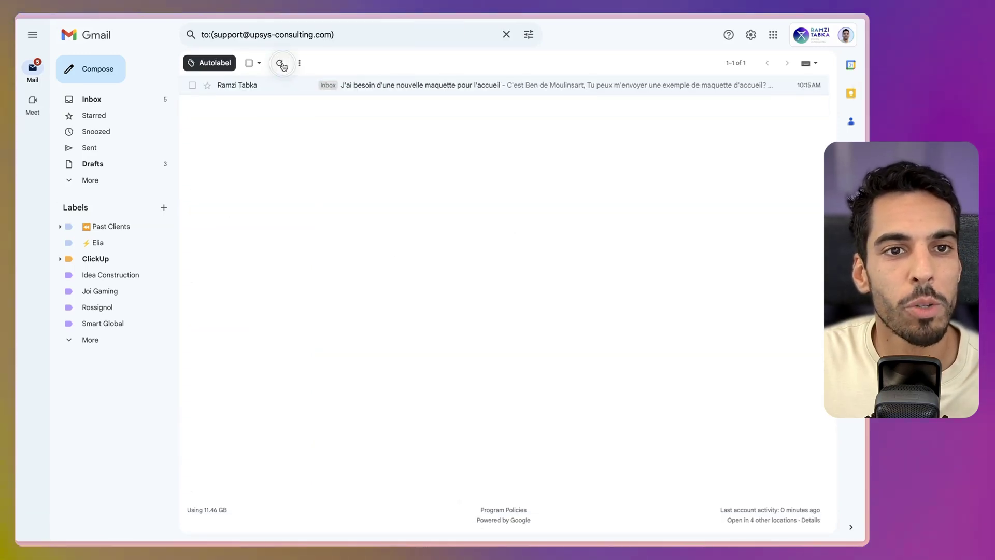
click(281, 63)
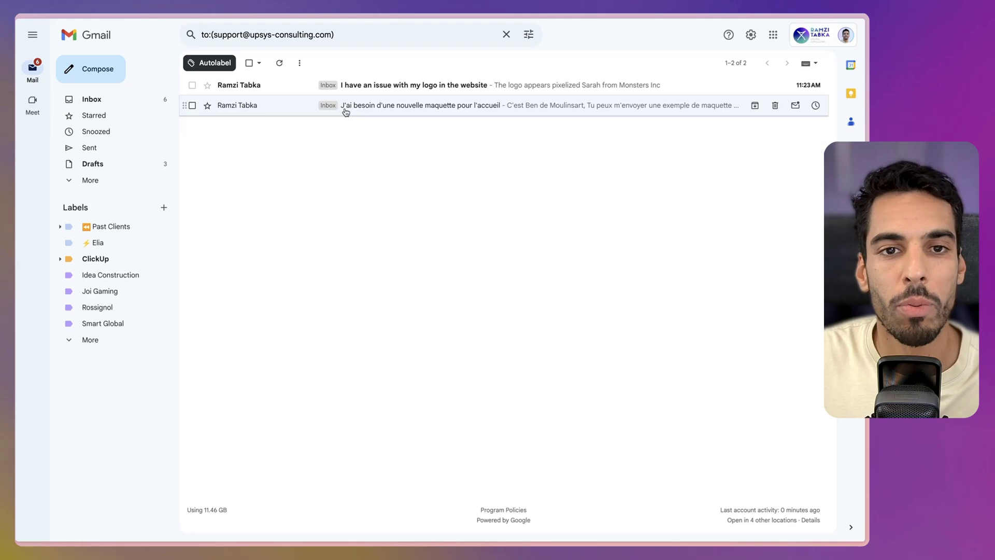
click(398, 86)
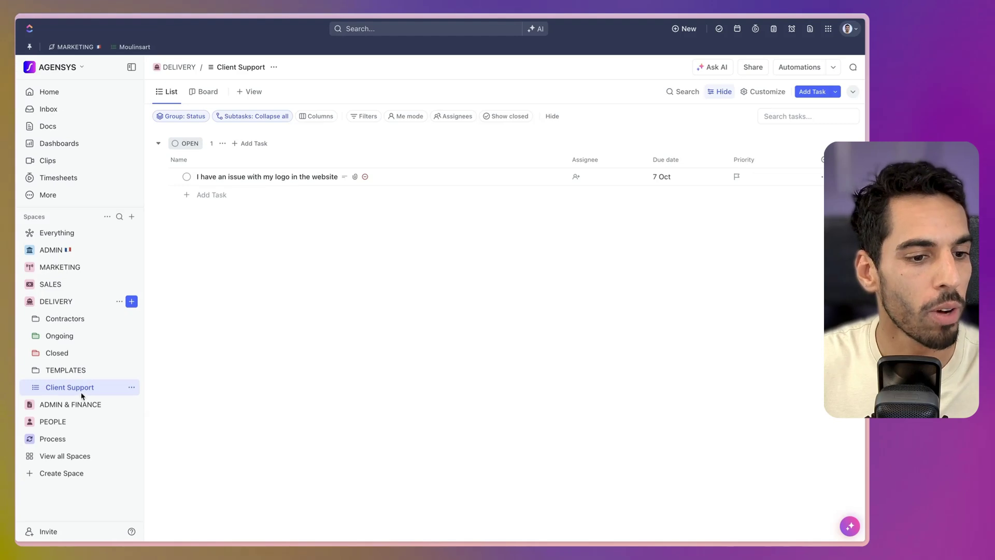
- In ClickUp's Client Support list, open the task "I have an issue with my logo in the website" and review its description, attachments and comment area
click(296, 177)
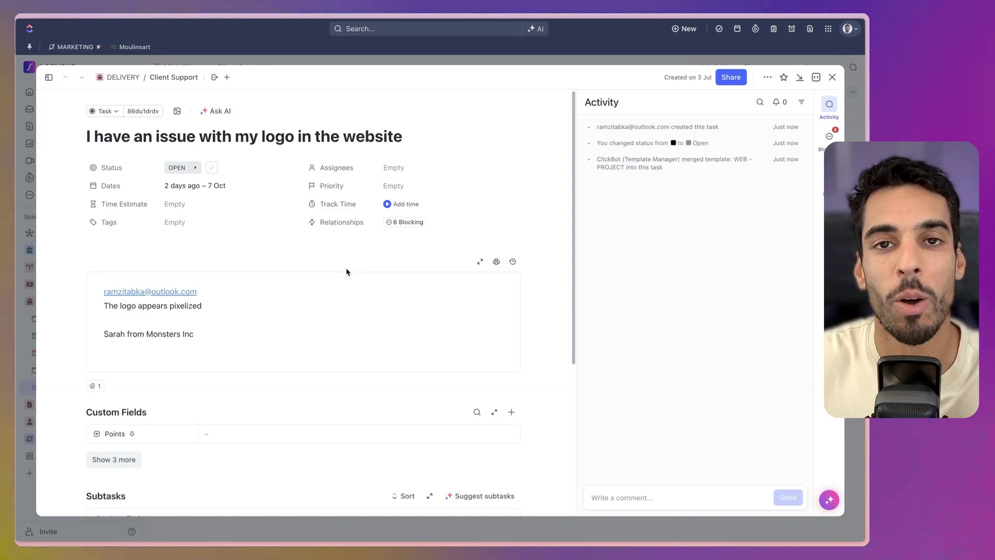
scroll(420, 289, down, 1)
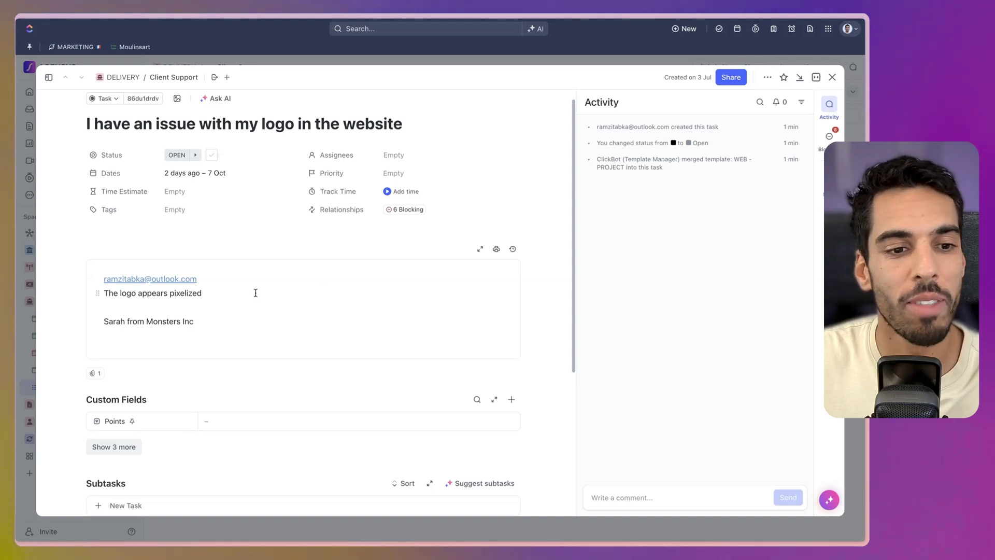
scroll(290, 322, down, 5)
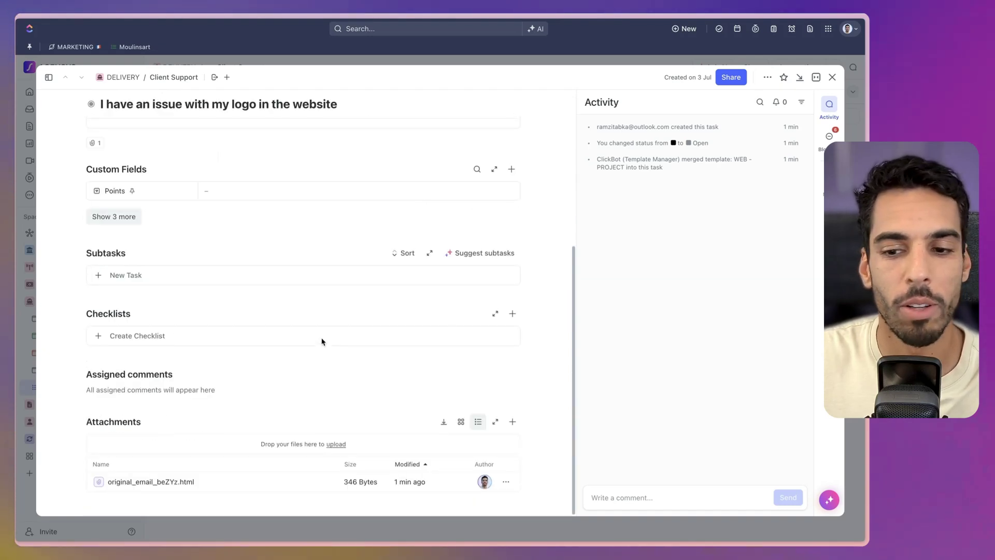
click(639, 498)
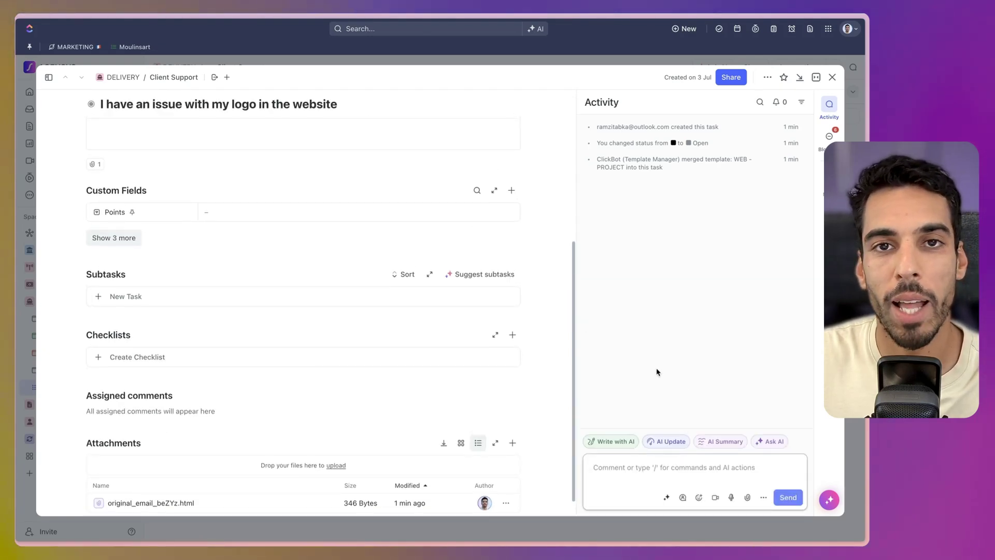
scroll(276, 213, up, 2)
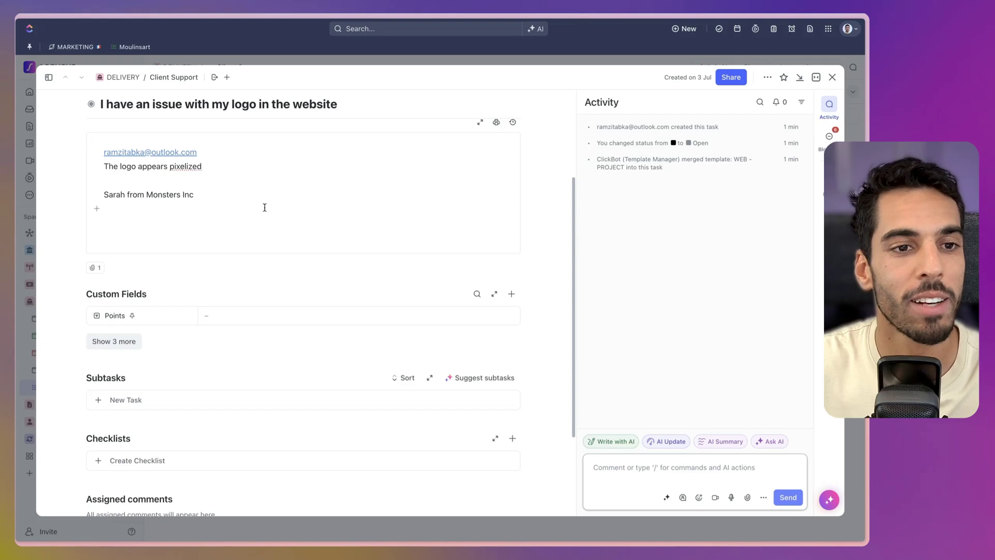
- Assign the logo issue task to a teammate and close the task
scroll(119, 131, up, 3)
click(393, 168)
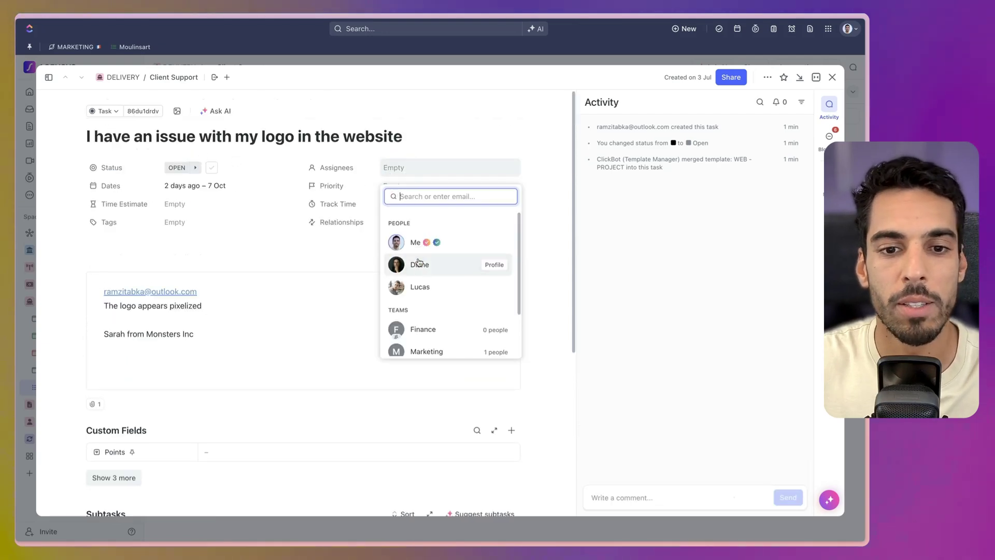
click(508, 278)
click(832, 77)
- Move the logo issue task from Client Support into the Monsters, Inc. list in the Ongoing folder, and open that list
drag(280, 175, 101, 385)
click(36, 337)
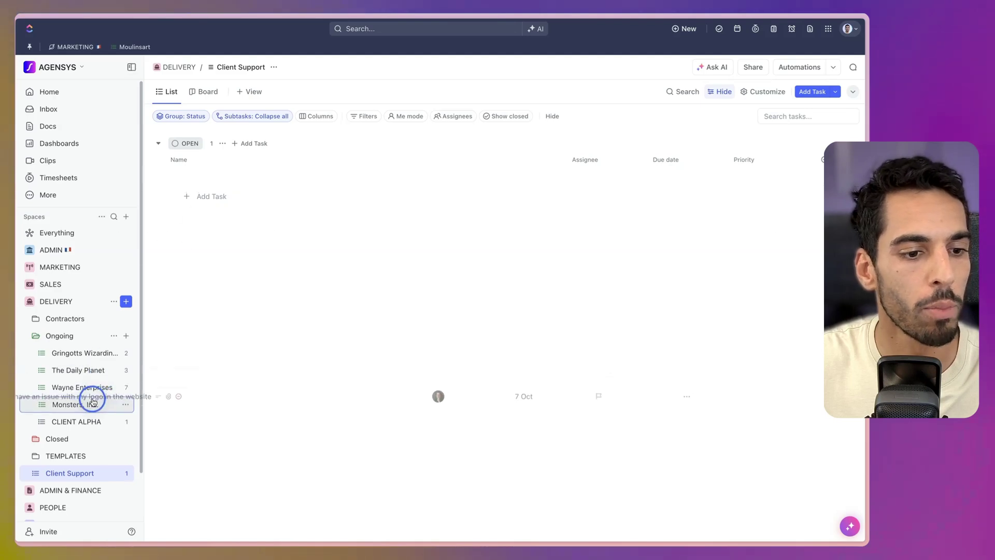
click(92, 411)
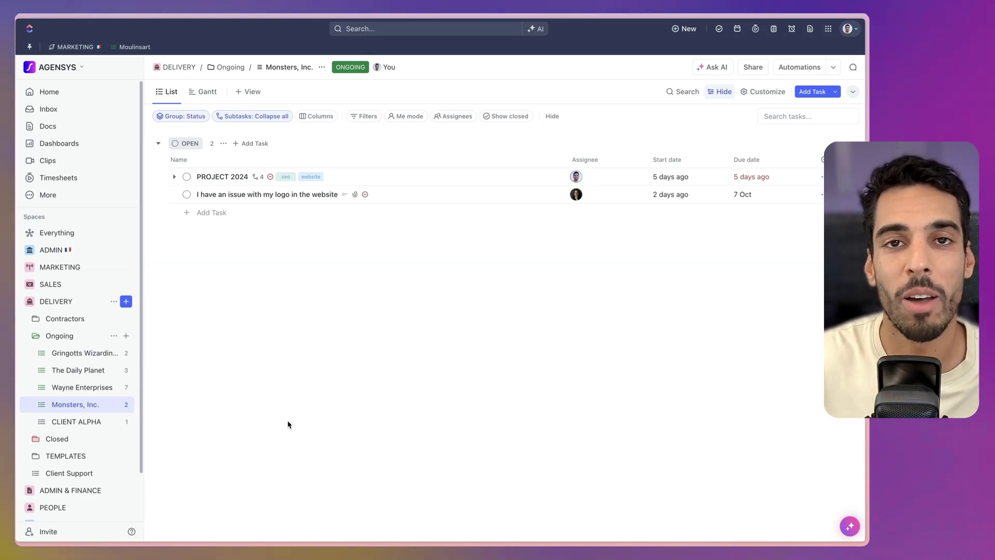
- Open the status choices for the logo issue task in the Monsters, Inc. list
click(186, 194)
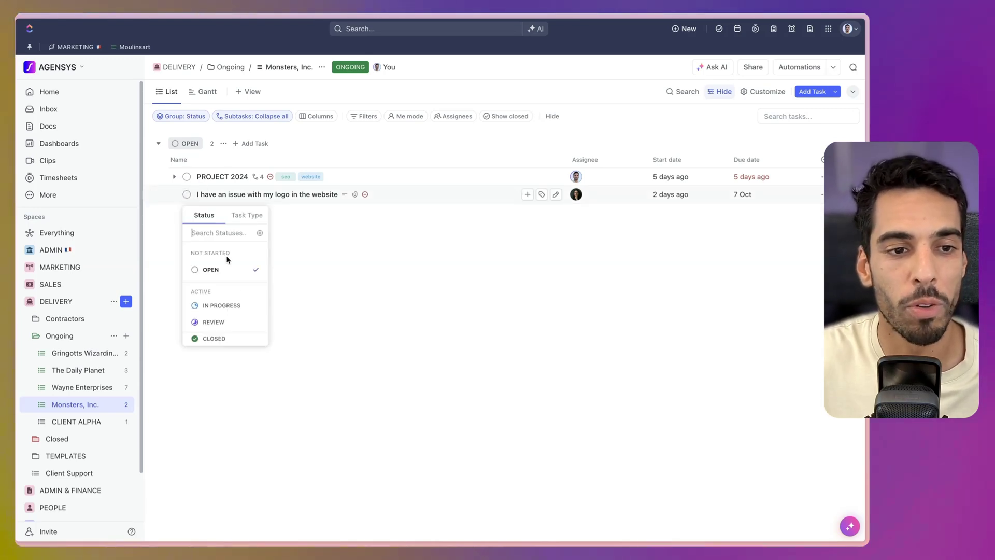